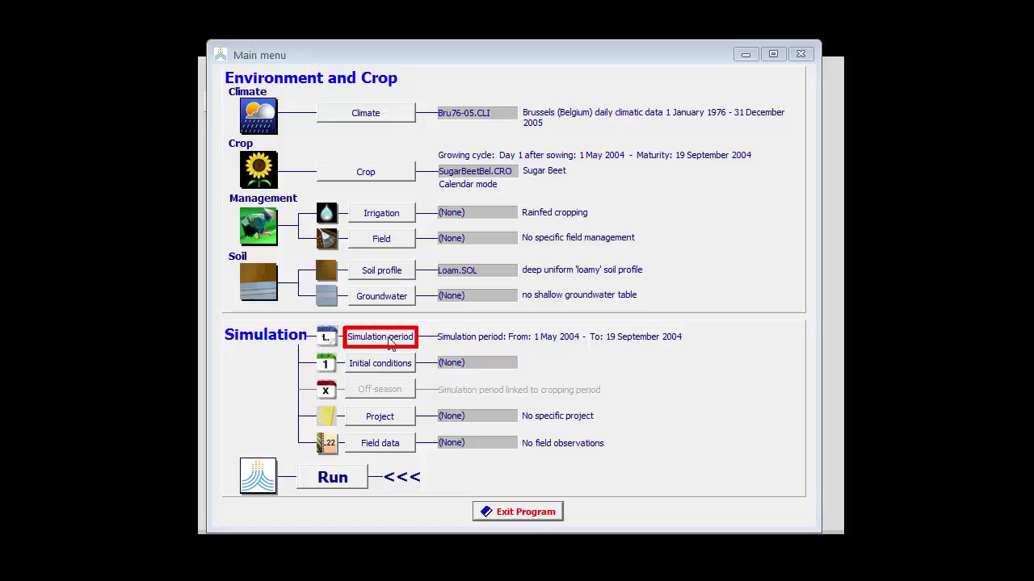
Set the start of the simulation period to 1 January 2004
click(389, 343)
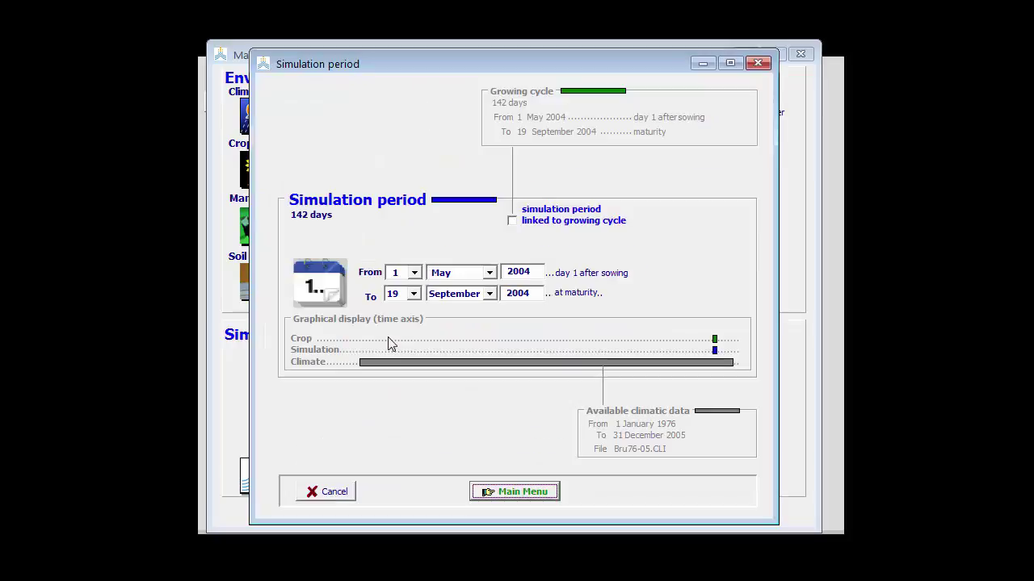
click(489, 273)
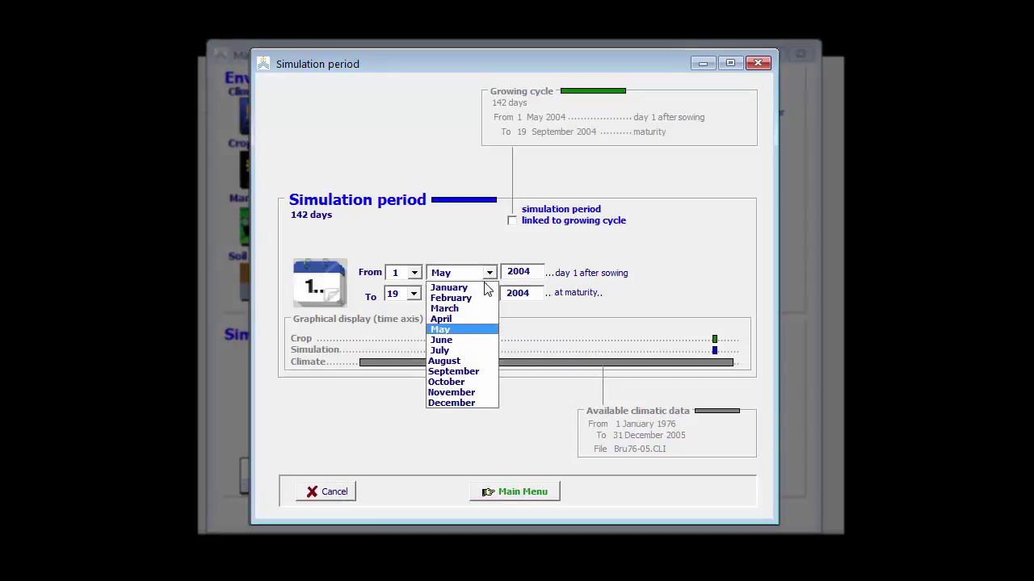
click(487, 289)
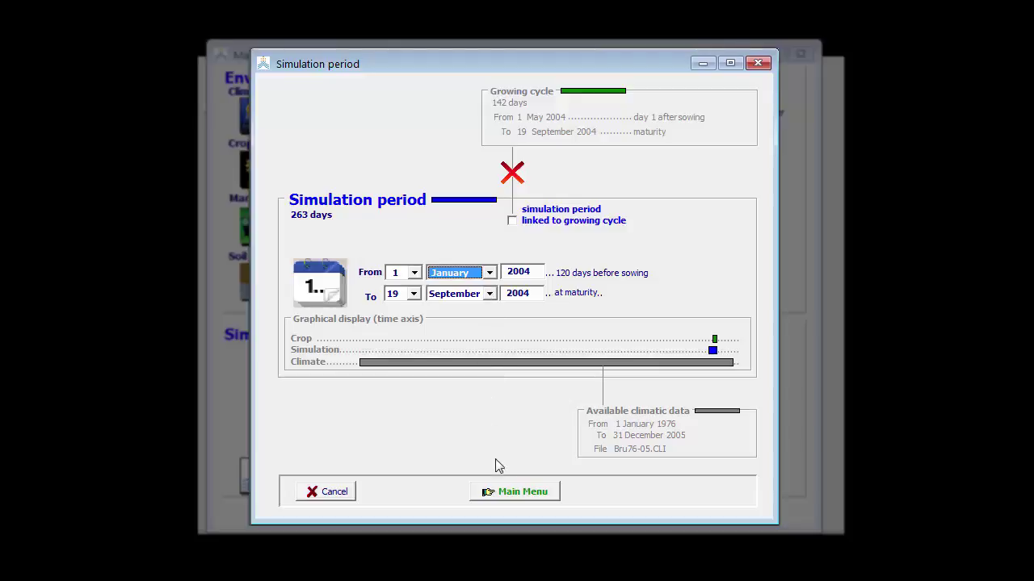
click(515, 492)
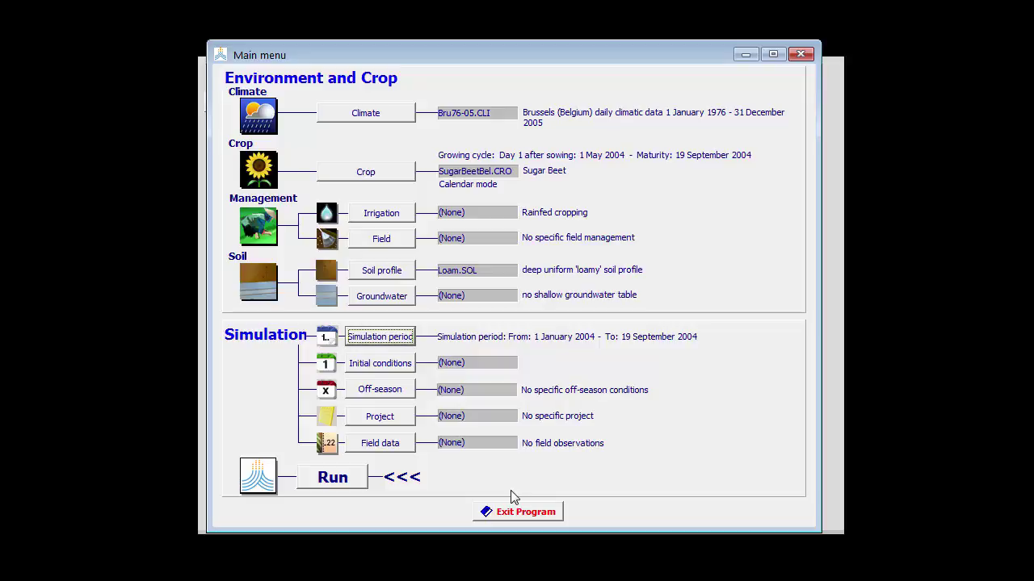
Open the current initial conditions and display their initial soil water and salinity content
click(361, 370)
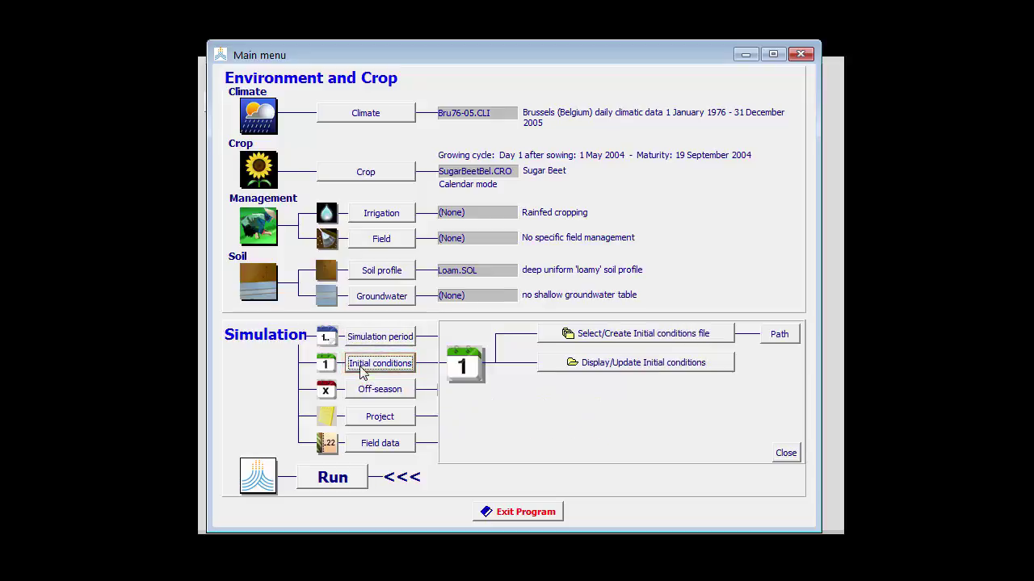
click(616, 371)
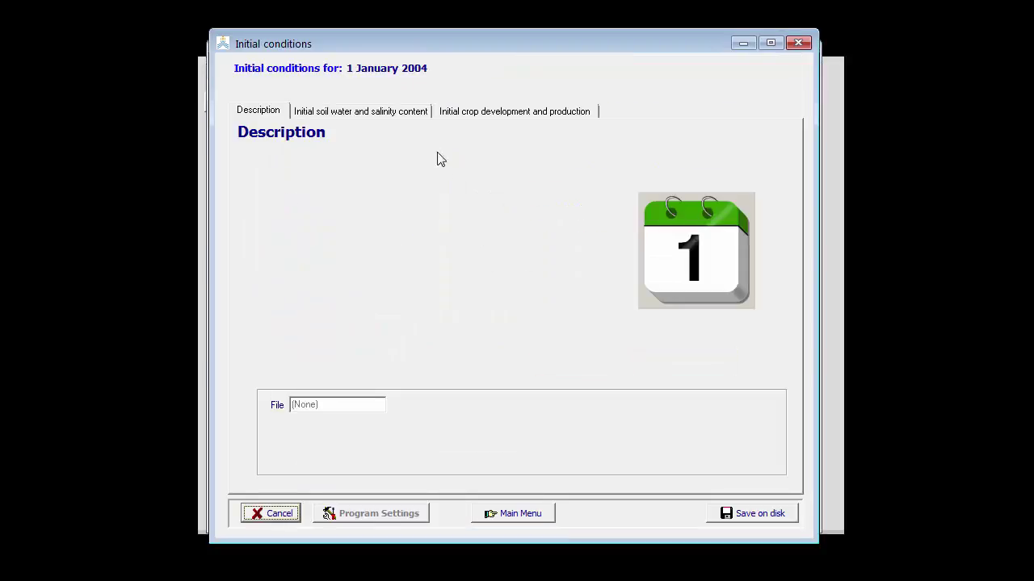
click(411, 117)
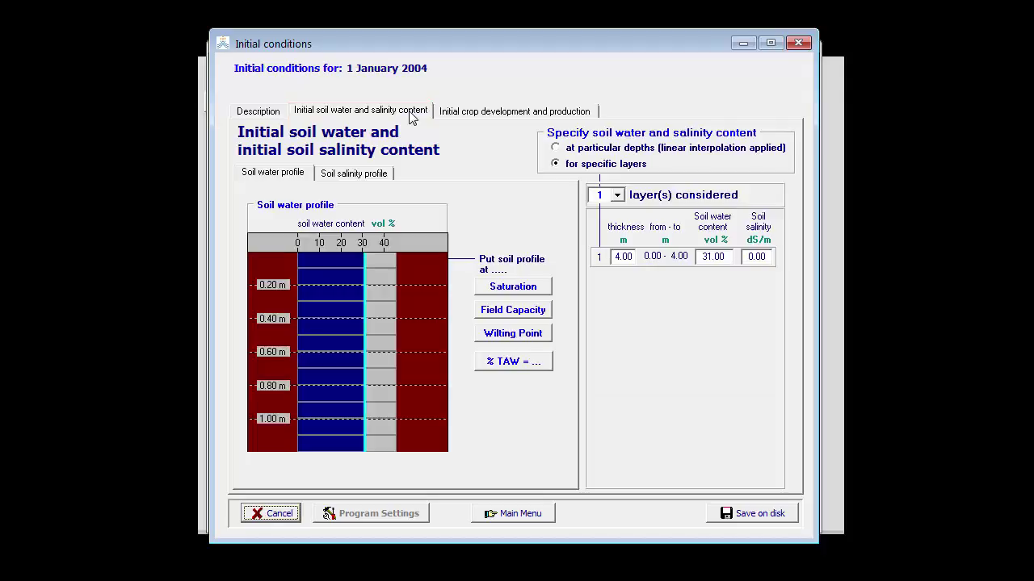
Try the initial soil water profile at saturation, field capacity, wilting point and 50 % TAW
click(503, 293)
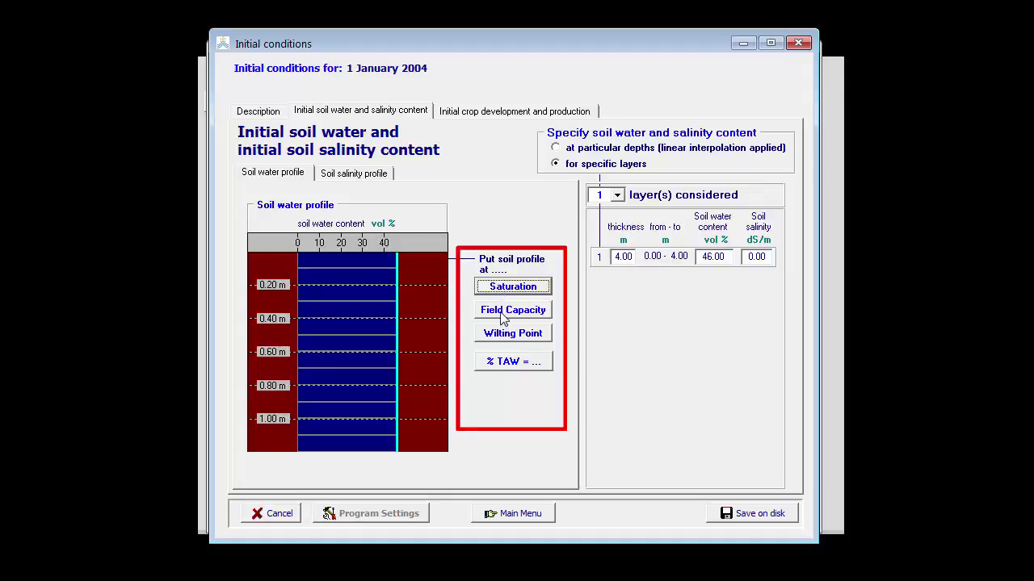
click(500, 312)
click(499, 334)
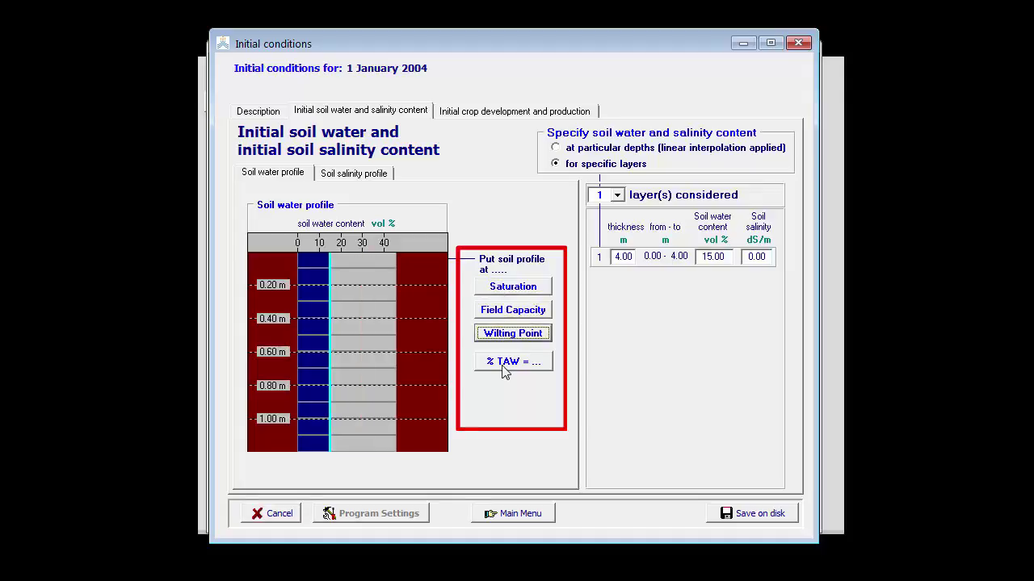
click(506, 368)
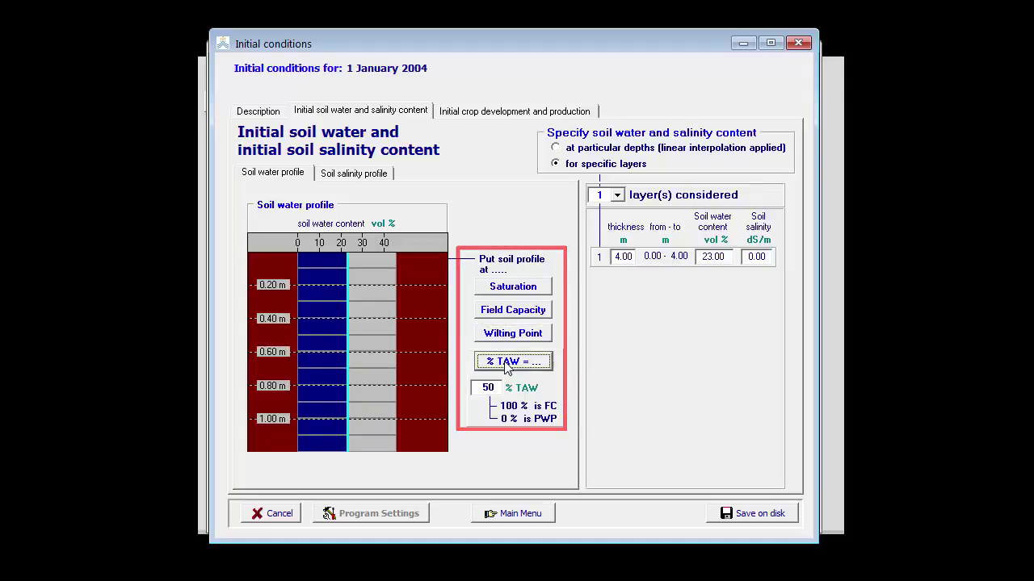
Put the initial soil profile at field capacity and save the initial conditions as LoamFC with the description "loamy soil at field capacity"
click(510, 312)
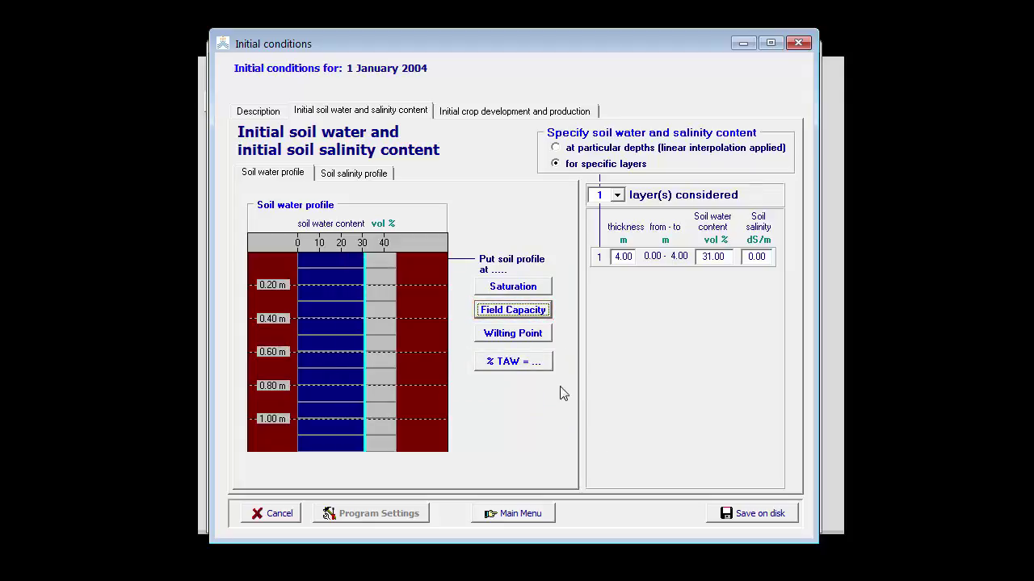
click(759, 513)
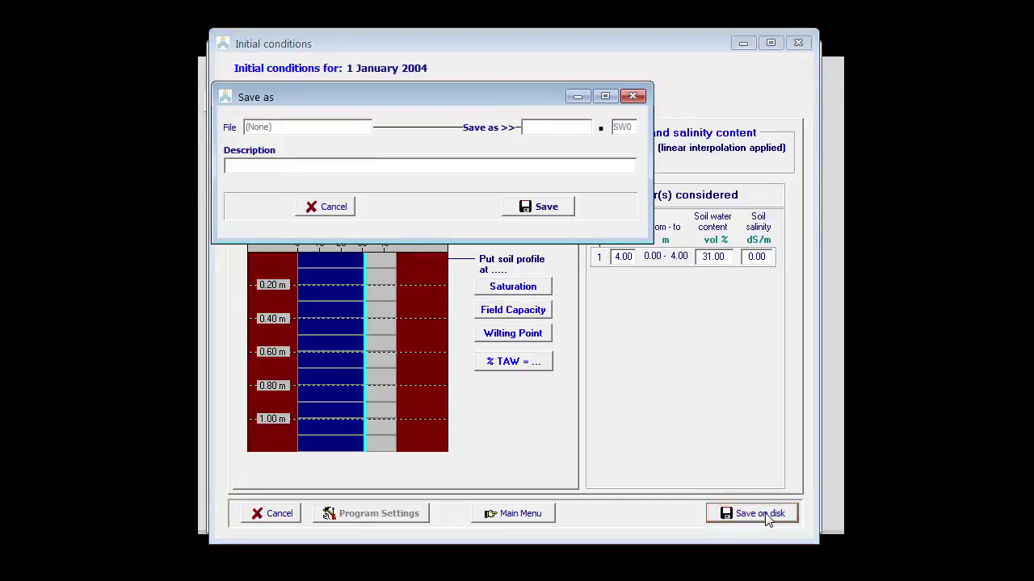
text(LoamFC)
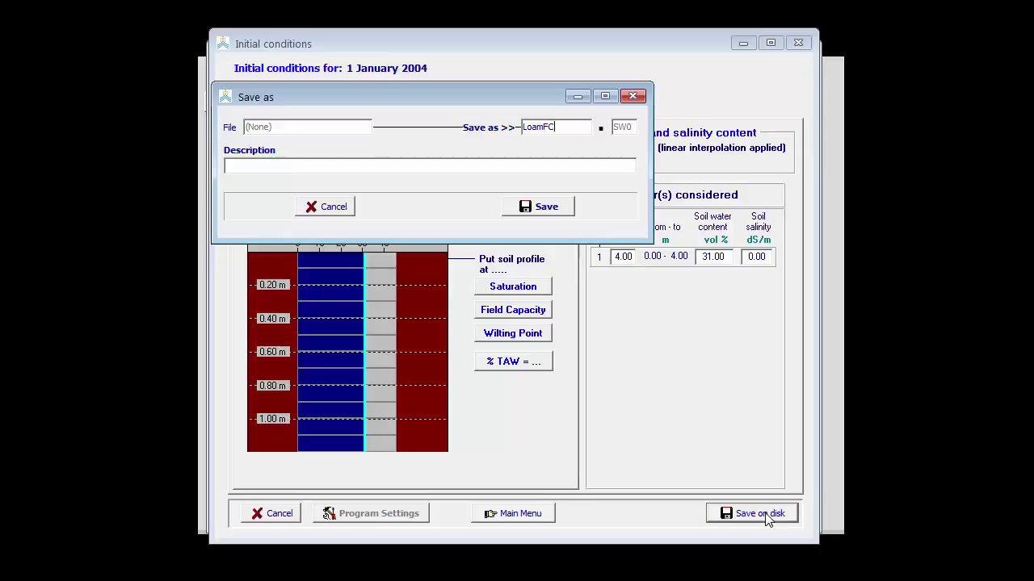
click(271, 166)
text(loamy soil at field cap)
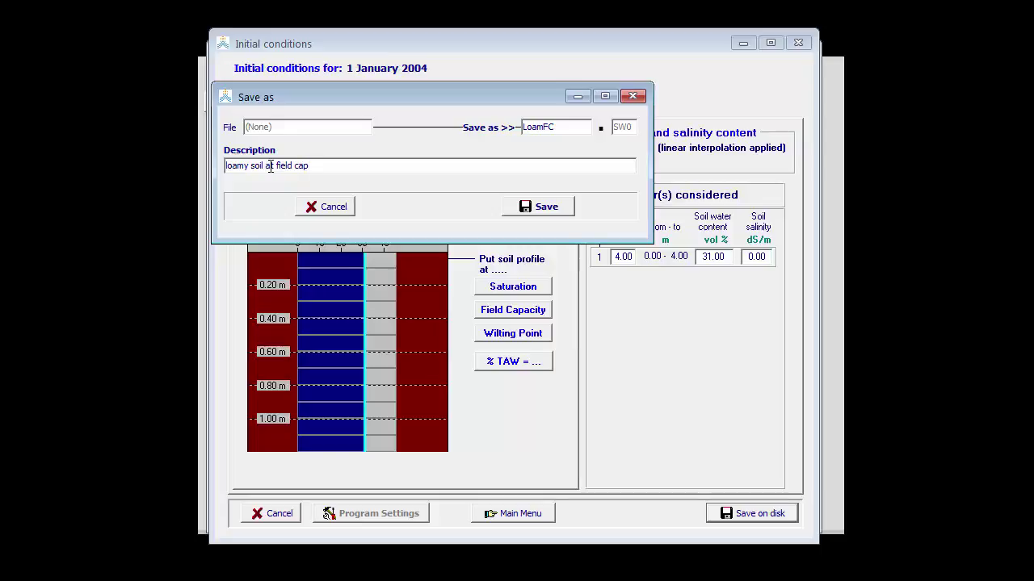
text(acity)
click(565, 212)
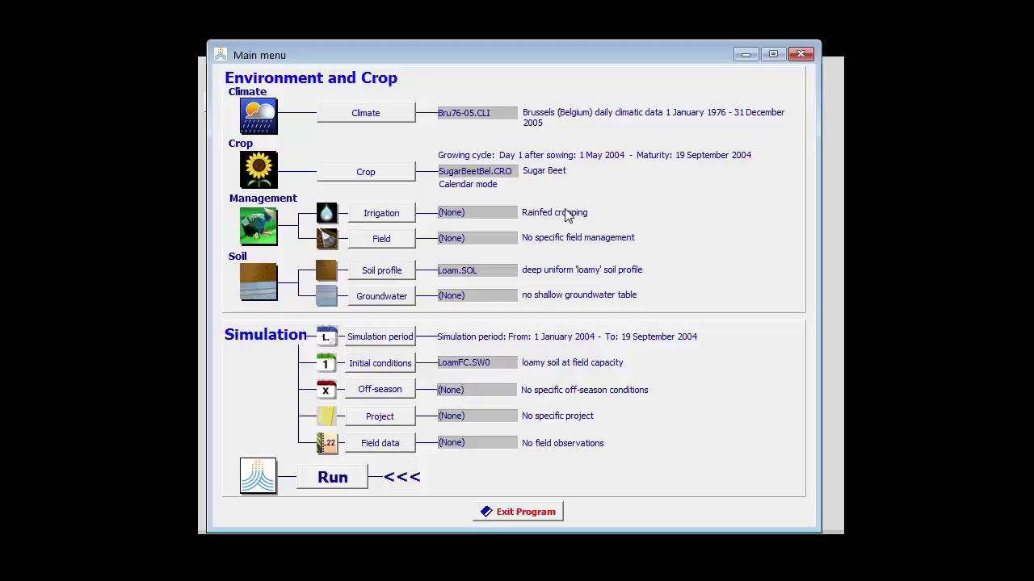
Open the simulation run, display the soil water profile and start the simulation with a 1-day advance
click(348, 482)
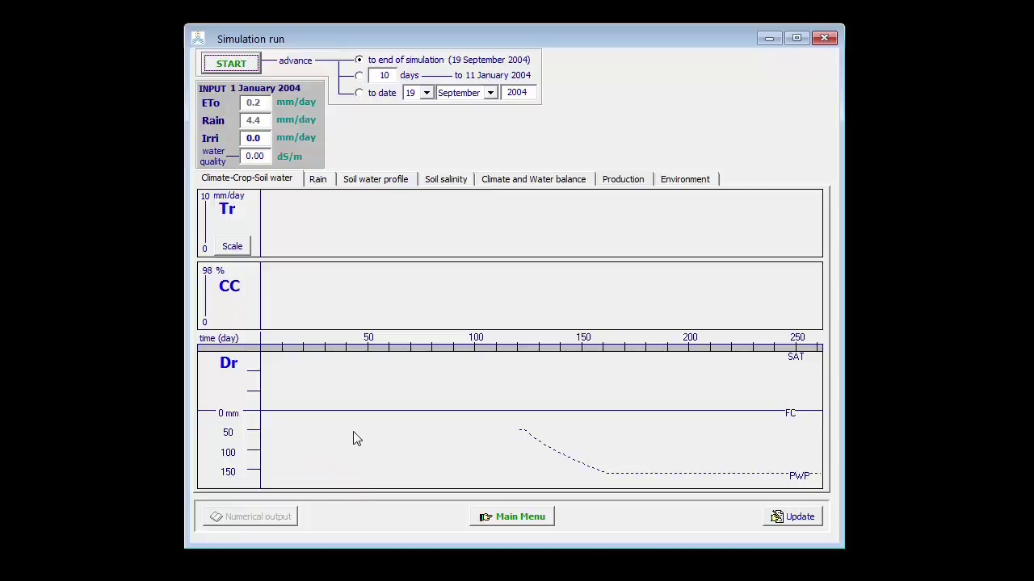
click(389, 182)
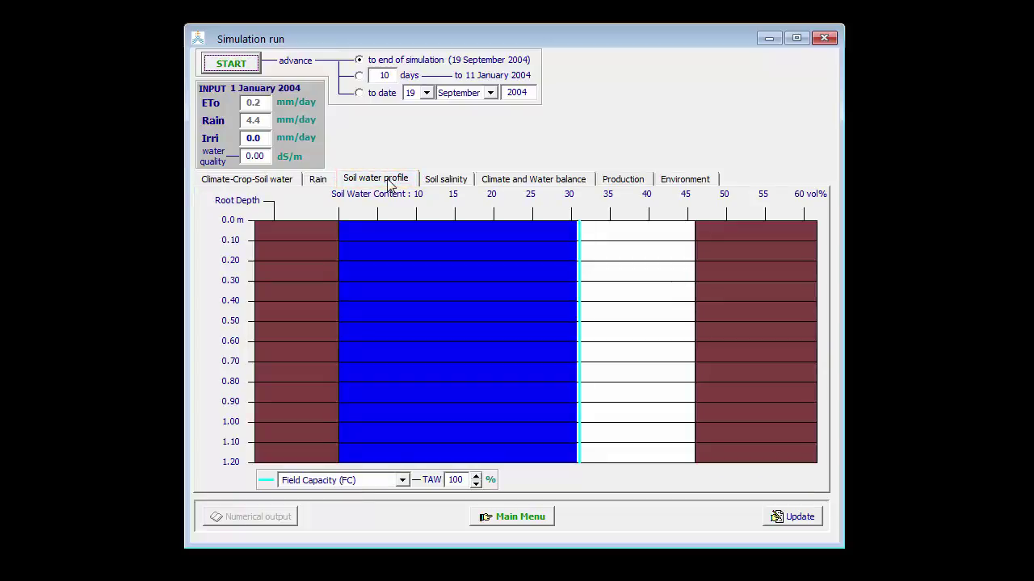
click(380, 75)
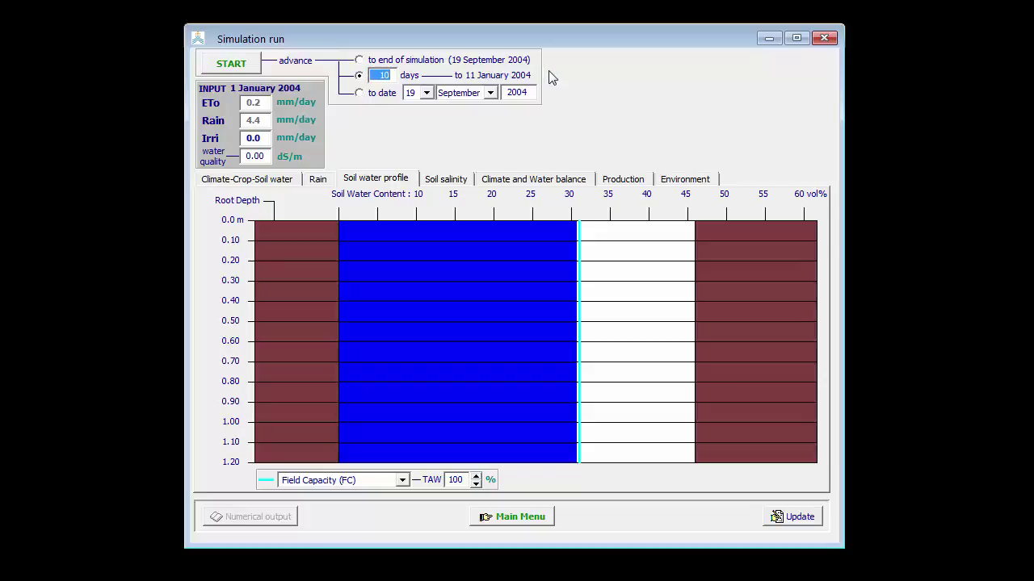
text(1)
key(Tab)
click(249, 69)
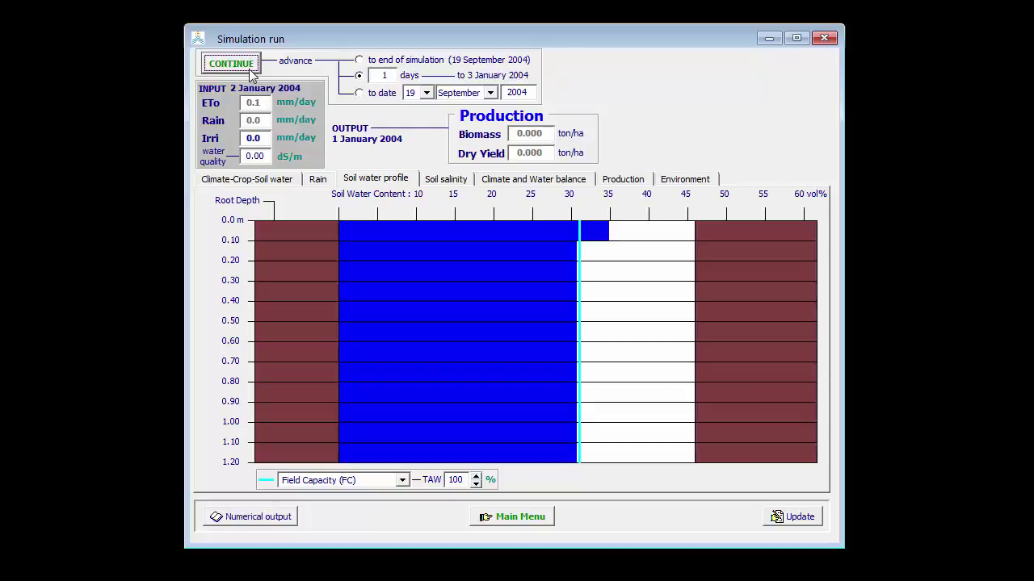
Continue the simulation day by day through 17 January 2004 while watching the soil water profile
click(249, 69)
click(249, 68)
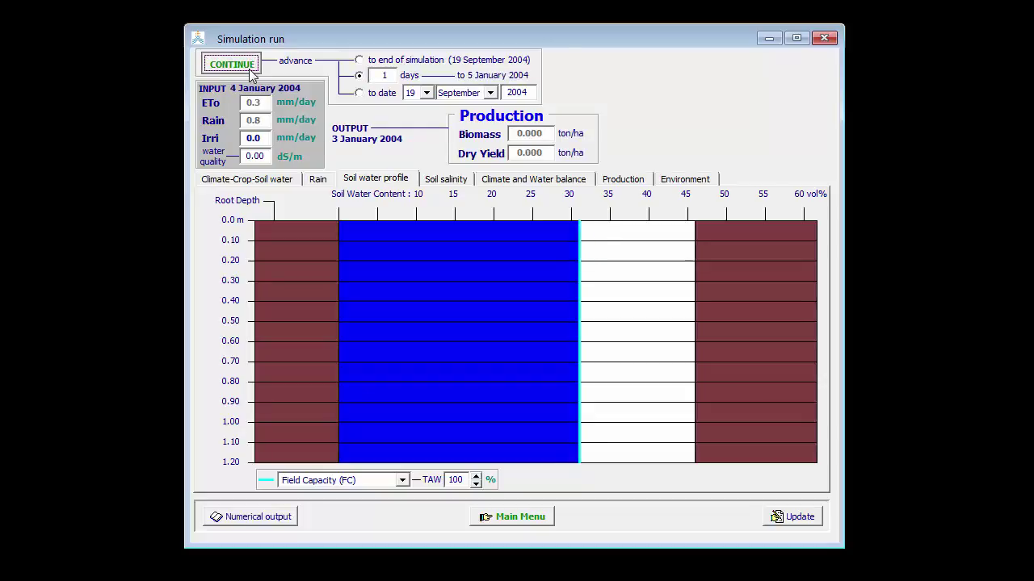
click(249, 68)
click(250, 71)
click(251, 71)
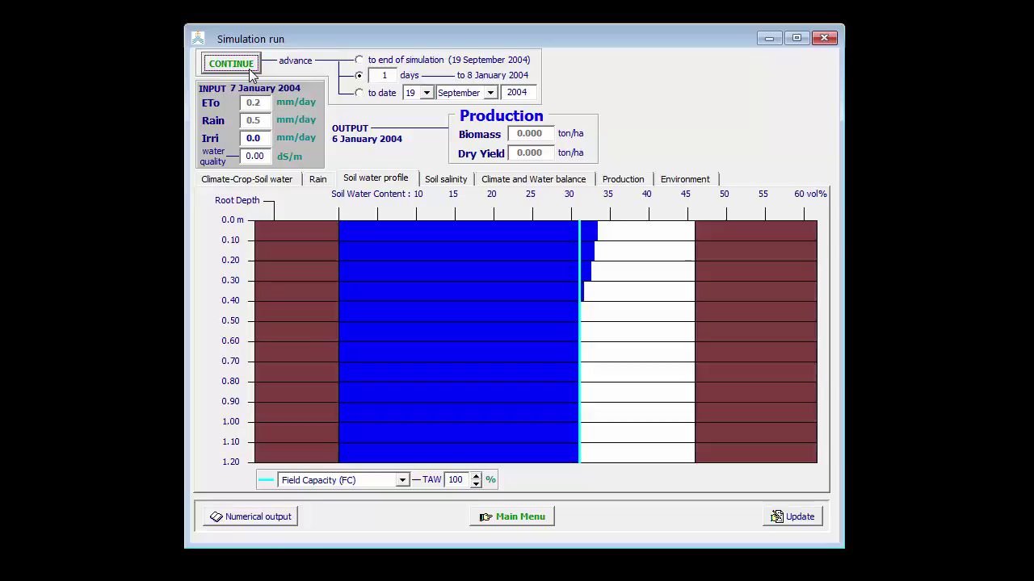
click(251, 74)
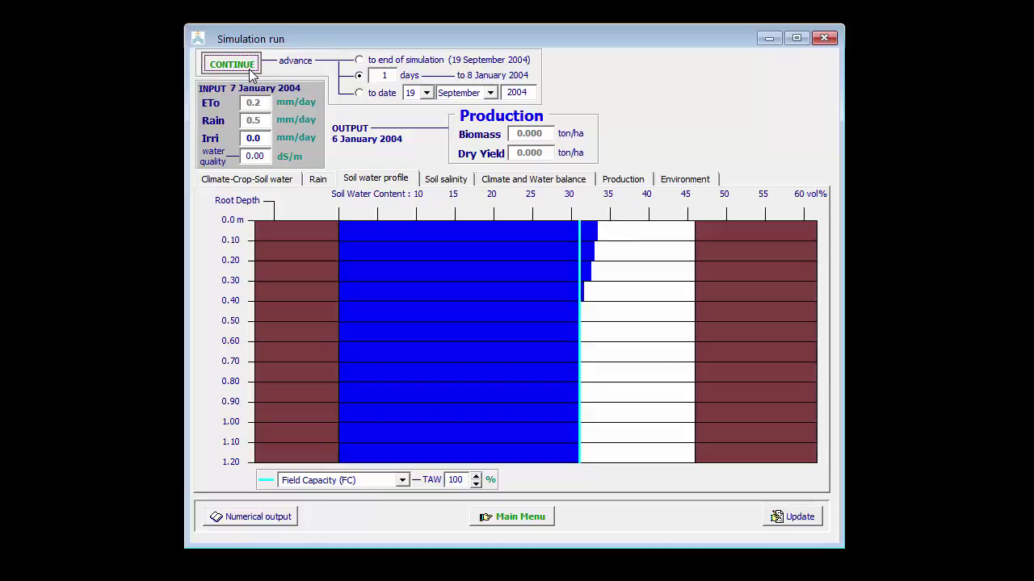
click(251, 74)
click(251, 74)
click(251, 74)
click(251, 73)
click(251, 73)
click(251, 74)
click(251, 73)
click(252, 73)
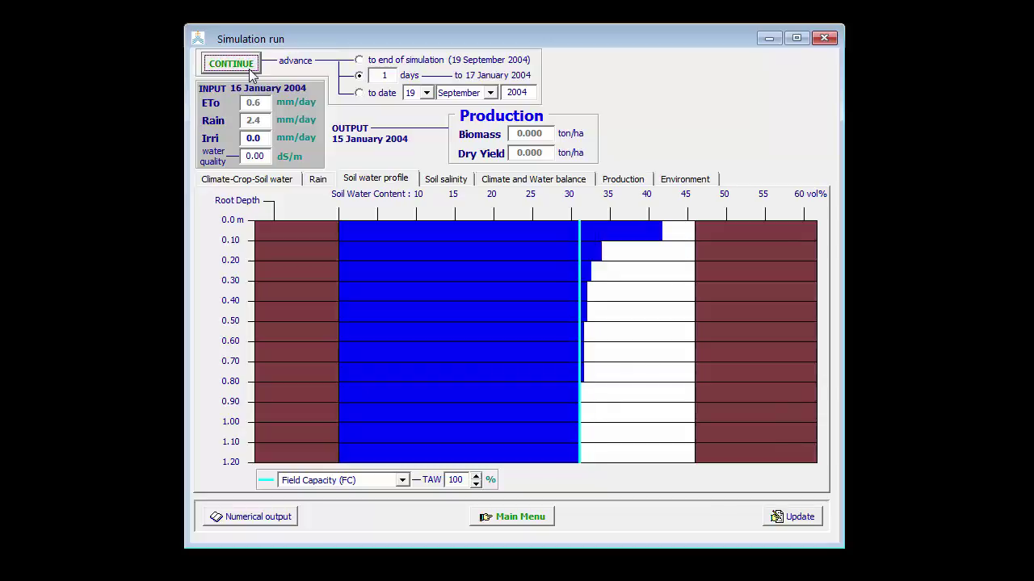
click(251, 73)
click(251, 72)
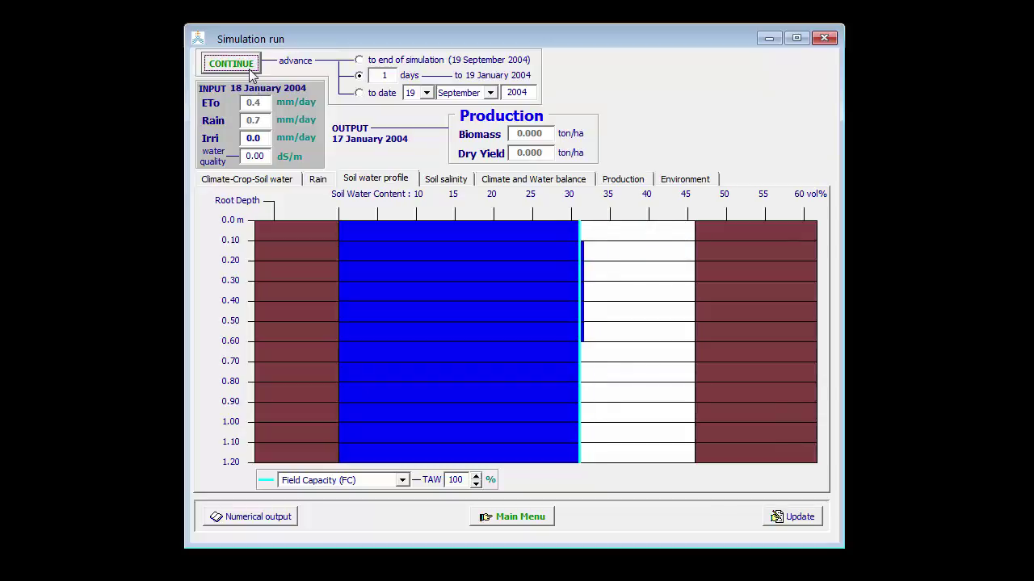
Display the climate, crop and soil water graphs and advance the simulation to 30 April 2004
click(260, 183)
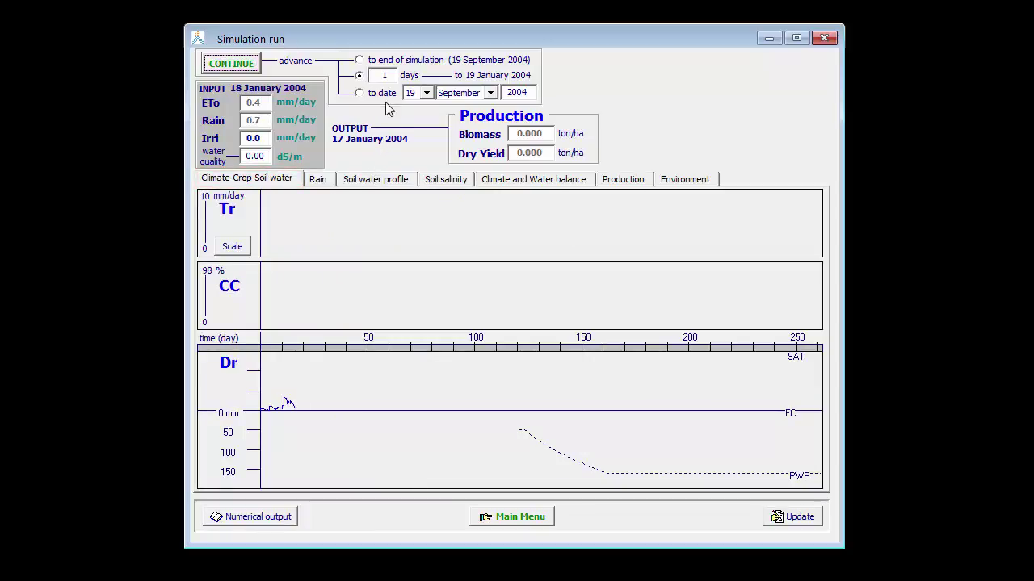
click(427, 93)
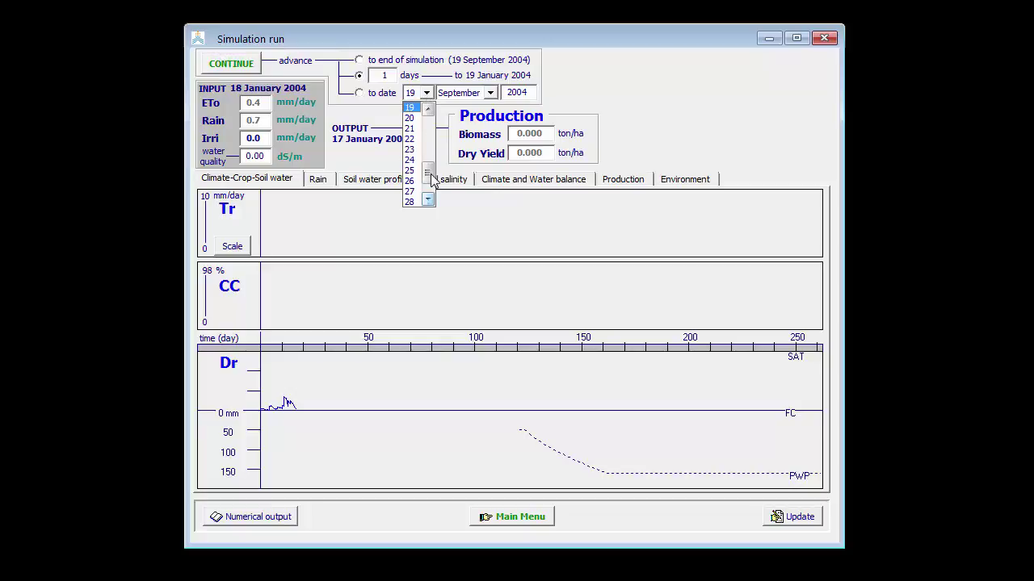
drag(430, 174, 431, 194)
click(411, 201)
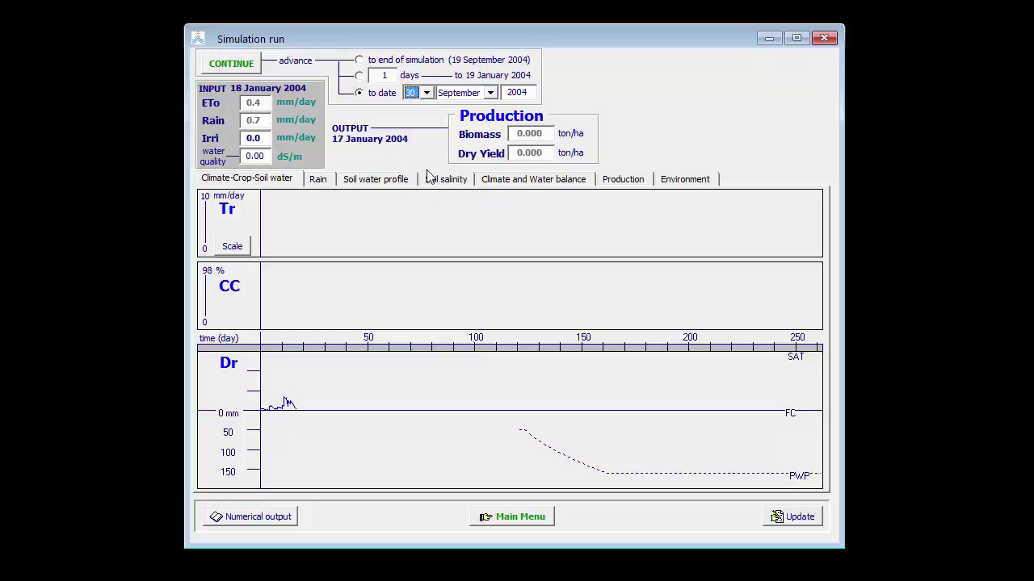
click(490, 92)
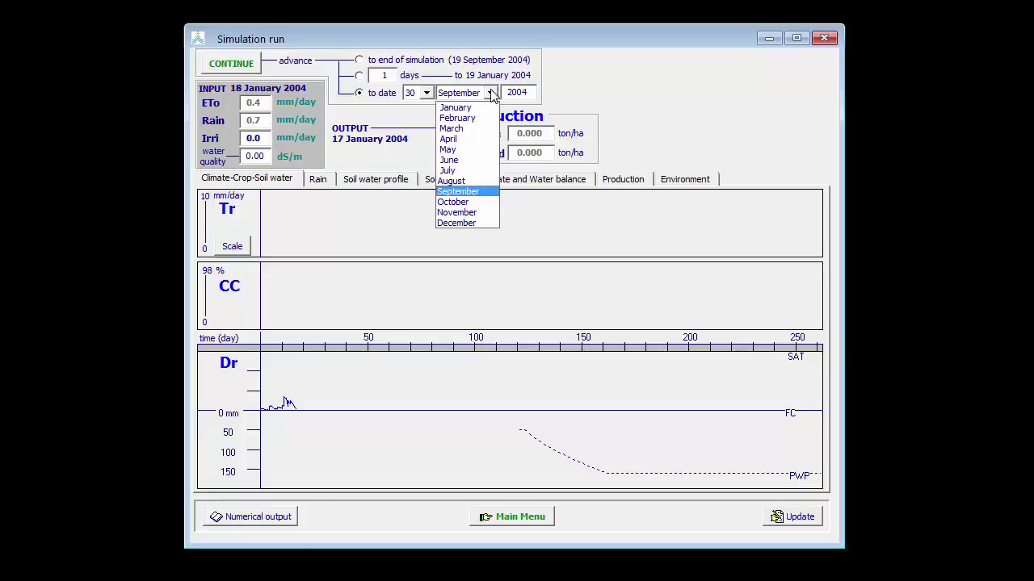
click(475, 139)
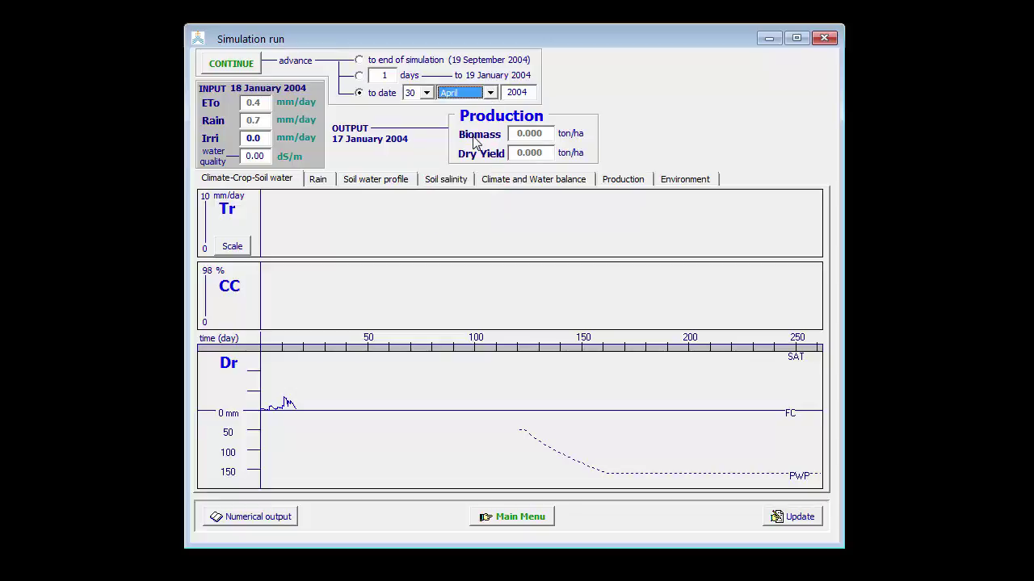
click(247, 68)
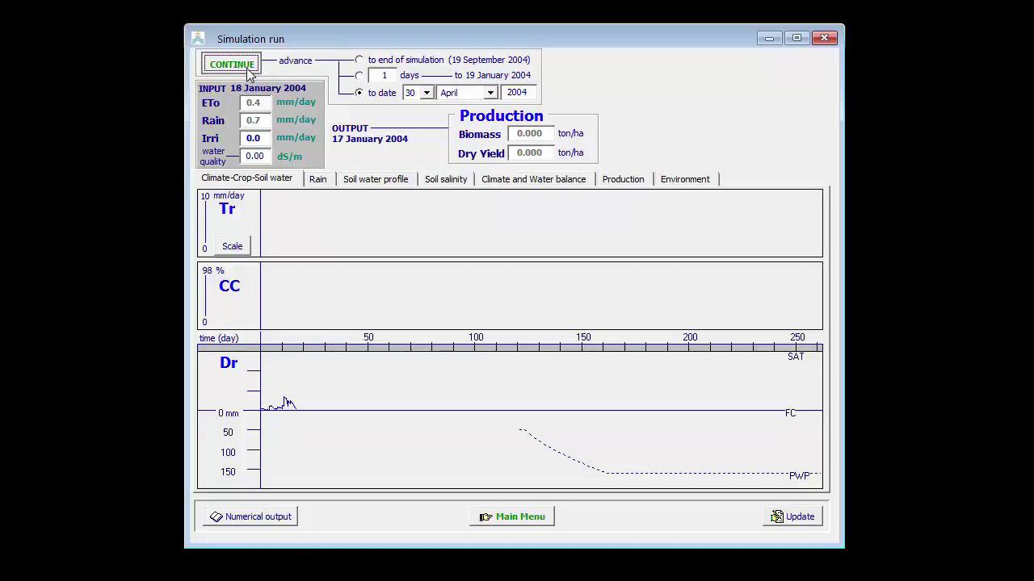
Display the soil water profile again and advance the simulation in 1-day increments through 6 May 2004
click(366, 182)
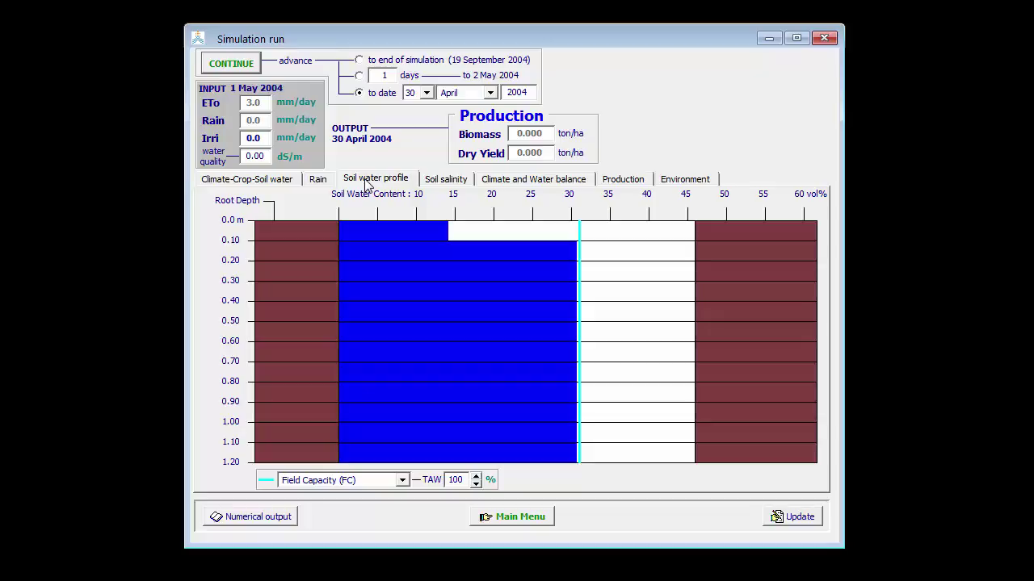
click(360, 75)
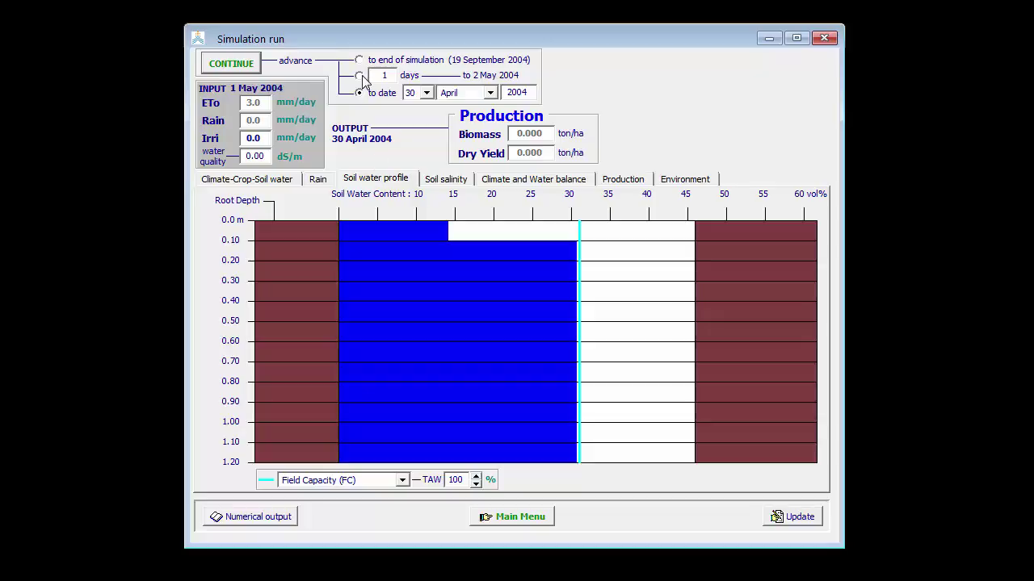
click(232, 63)
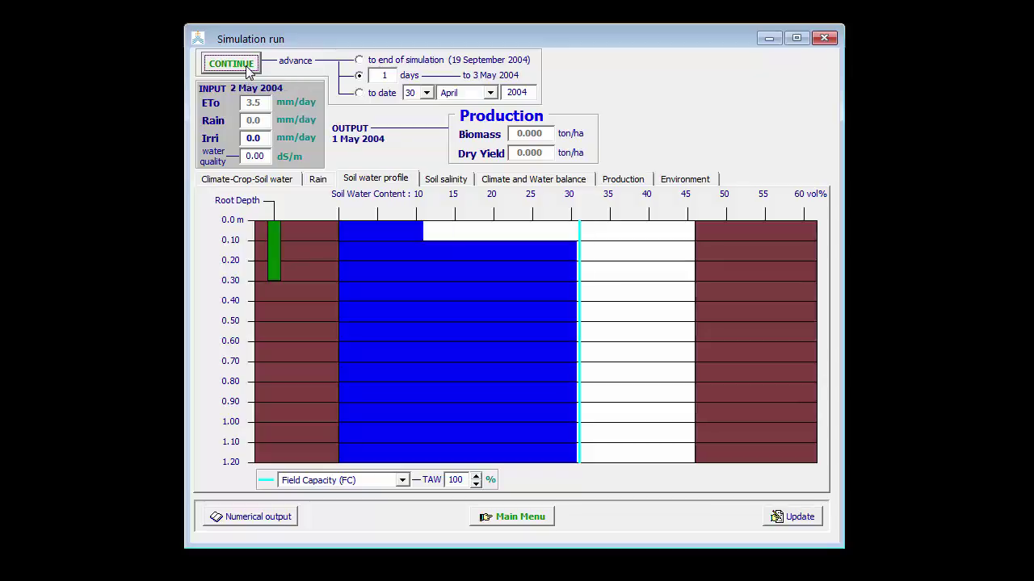
click(231, 64)
click(232, 64)
click(232, 64)
click(232, 64)
click(231, 64)
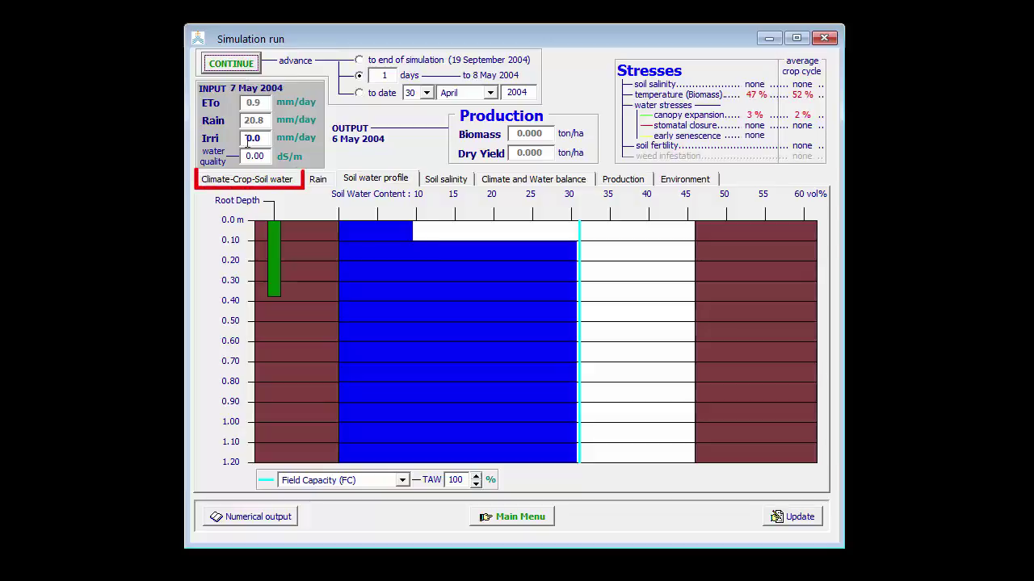
Display the climate, crop and soil water graphs and advance the simulation in 1-day increments through 30 June 2004
click(252, 183)
click(256, 71)
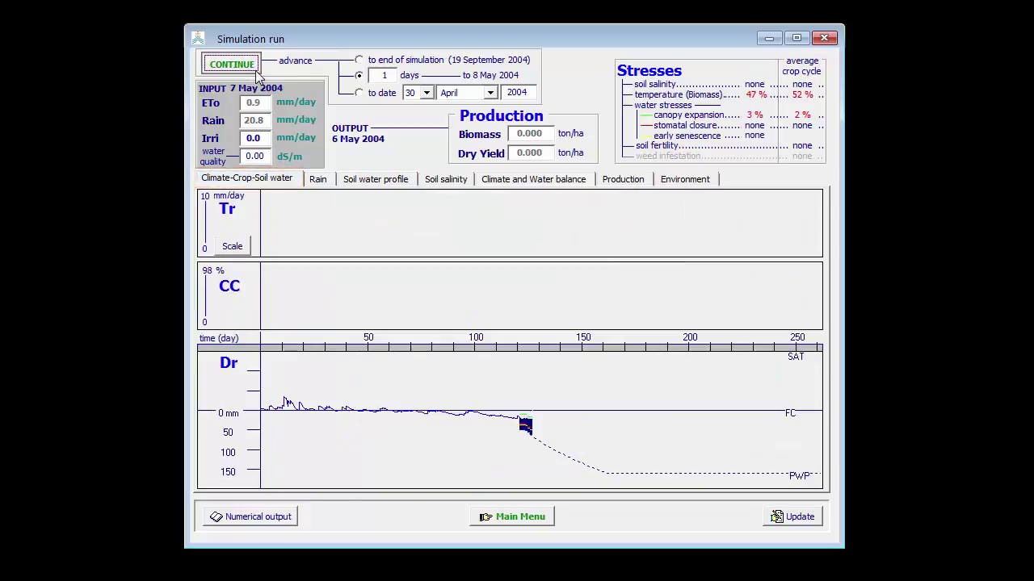
click(256, 71)
click(256, 71)
click(256, 71)
click(256, 71)
click(256, 71)
click(256, 71)
click(256, 71)
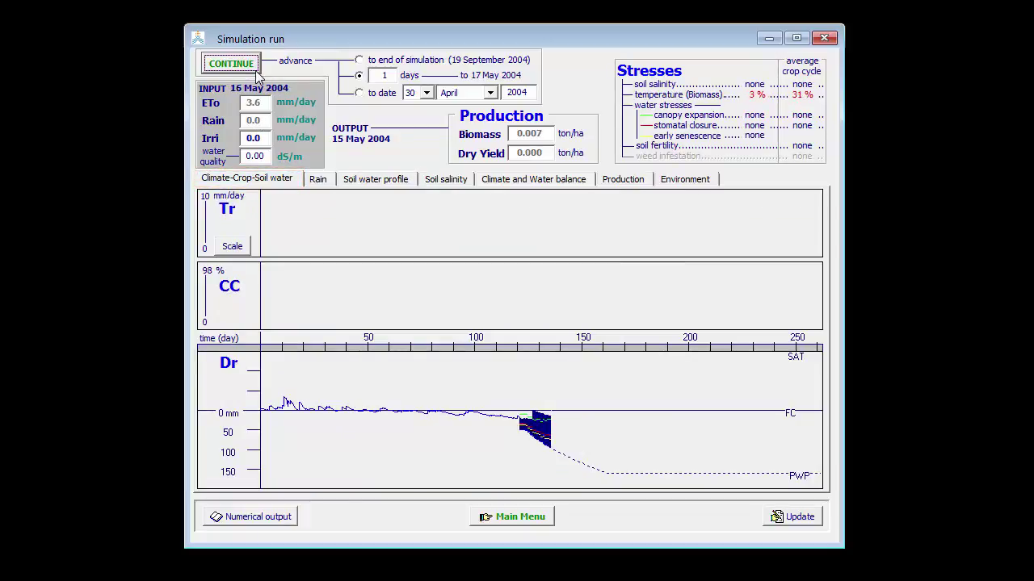
click(256, 71)
click(256, 72)
click(256, 71)
click(256, 71)
click(256, 71)
click(256, 71)
click(256, 71)
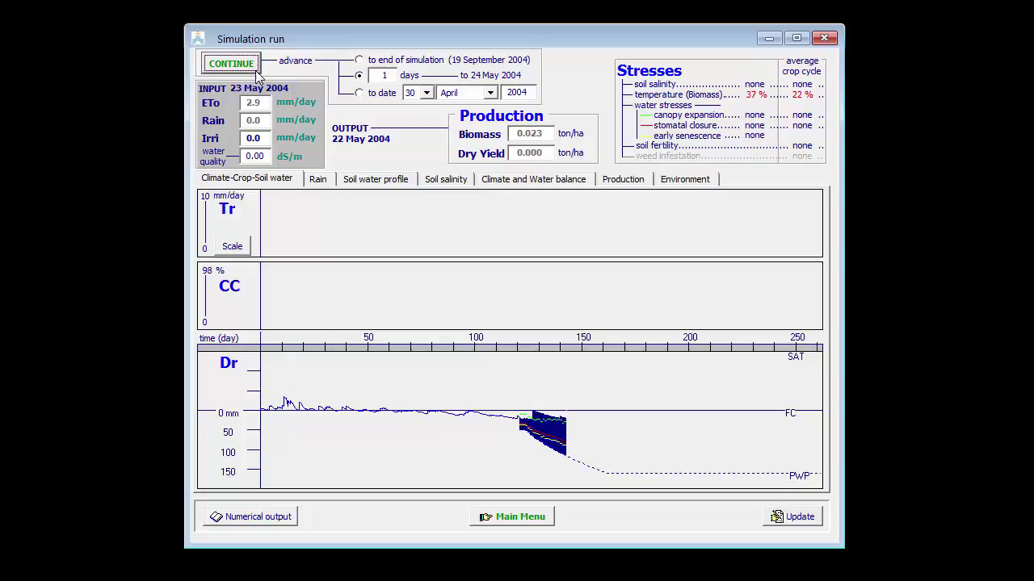
click(256, 71)
click(256, 71)
click(254, 71)
click(254, 72)
click(252, 73)
click(252, 72)
click(252, 73)
click(247, 74)
click(247, 74)
double_click(246, 75)
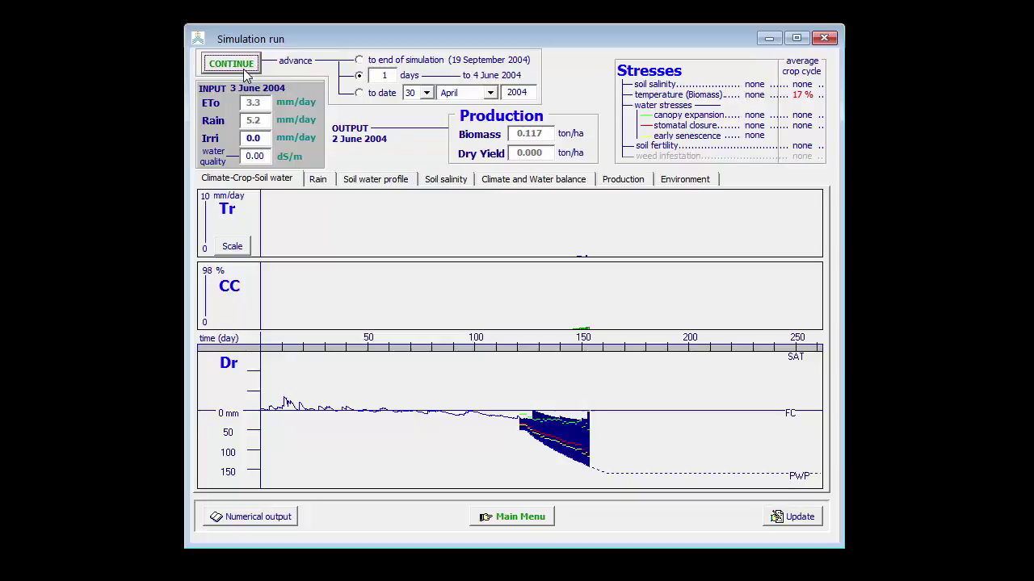
double_click(246, 75)
click(247, 74)
double_click(246, 74)
double_click(246, 74)
double_click(247, 75)
click(246, 75)
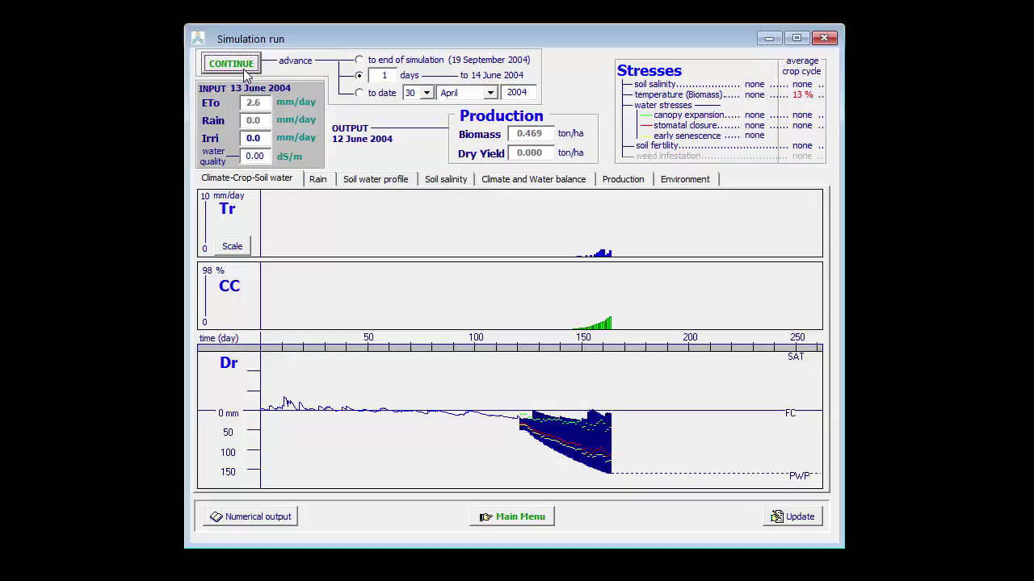
double_click(246, 74)
double_click(247, 74)
click(247, 74)
double_click(246, 74)
double_click(246, 74)
click(247, 75)
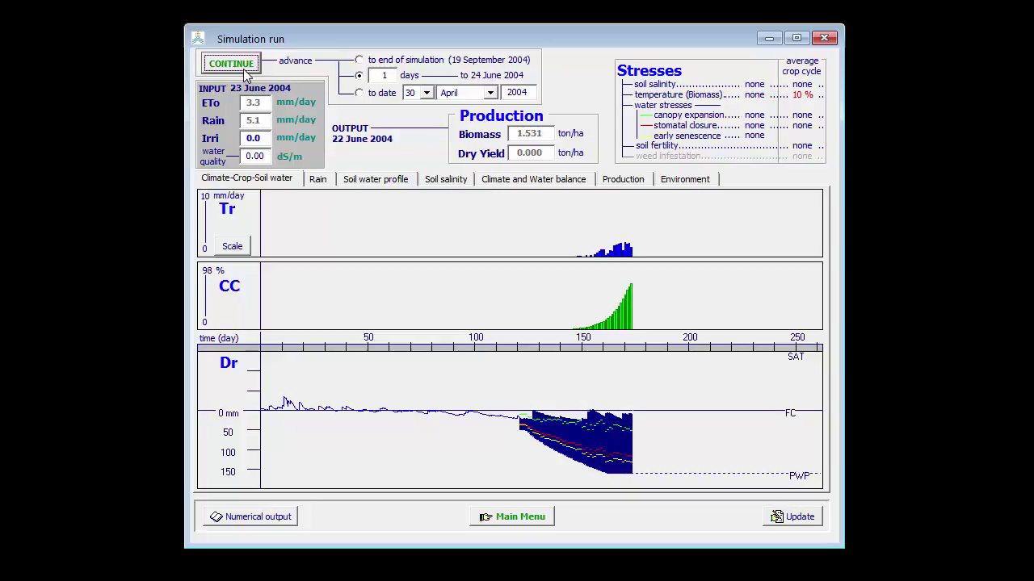
double_click(247, 74)
double_click(246, 75)
click(247, 74)
double_click(246, 74)
click(247, 74)
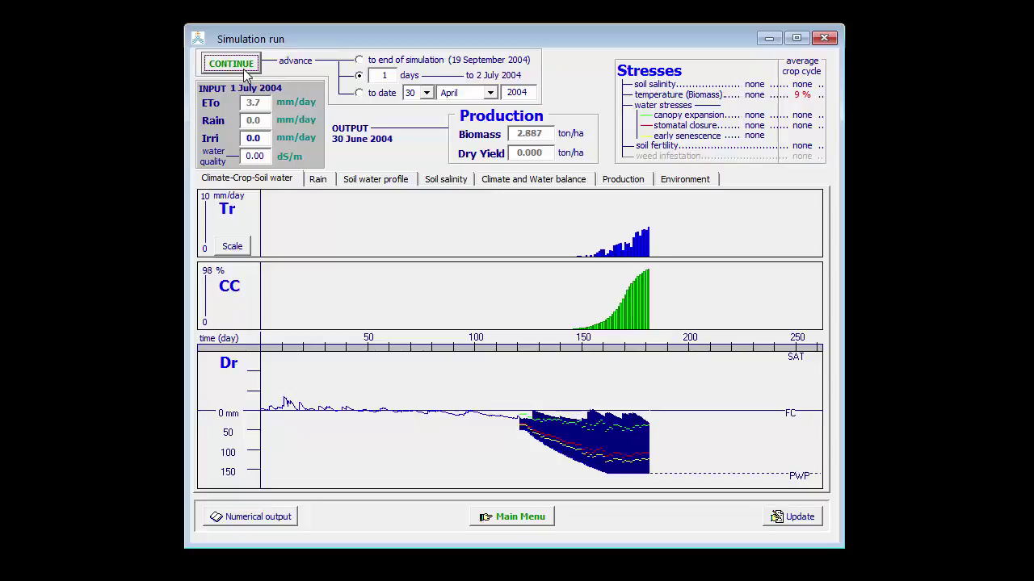
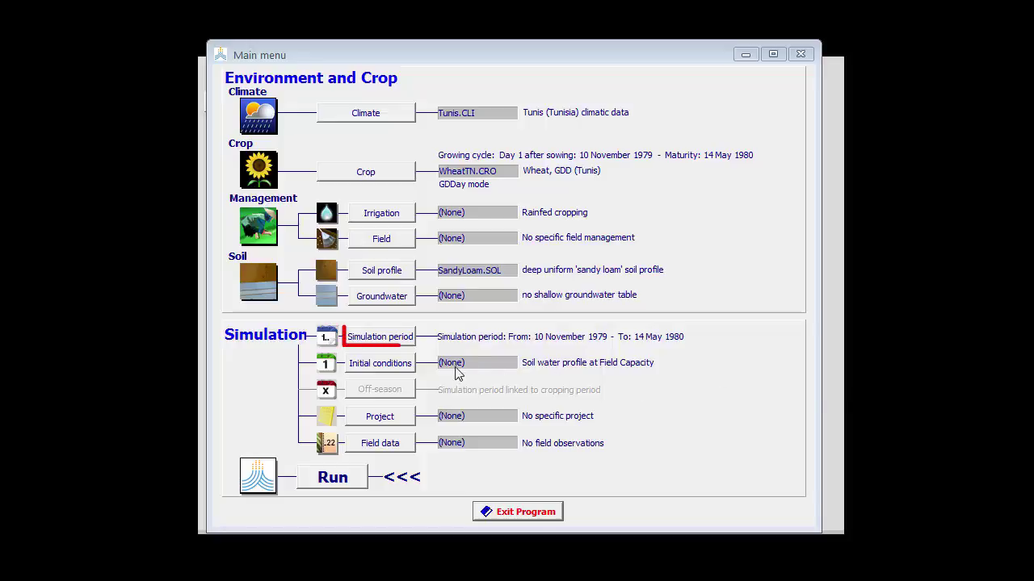
Set the start of the Tunis wheat simulation period to 15 August 1979
click(373, 343)
click(373, 343)
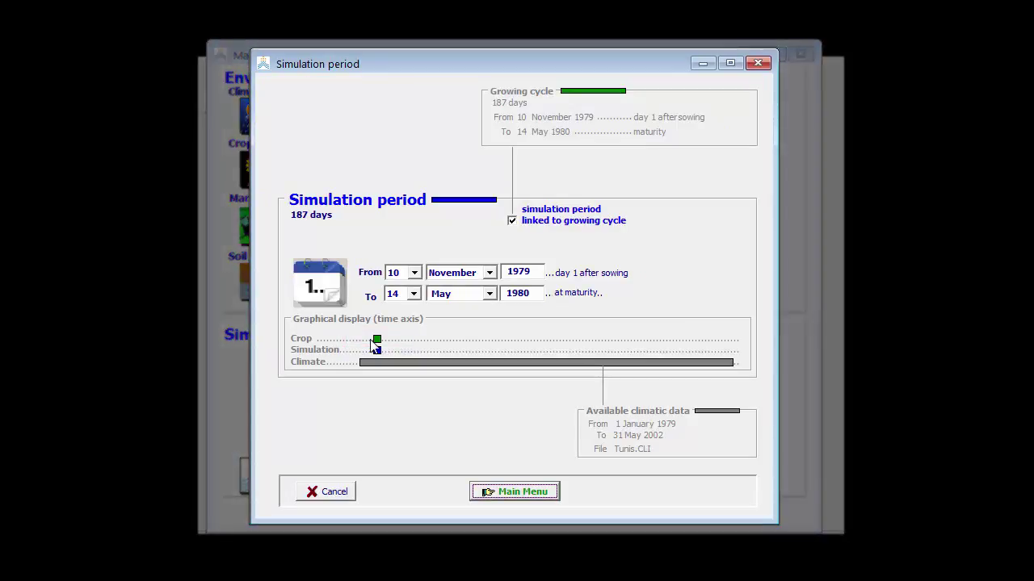
click(491, 273)
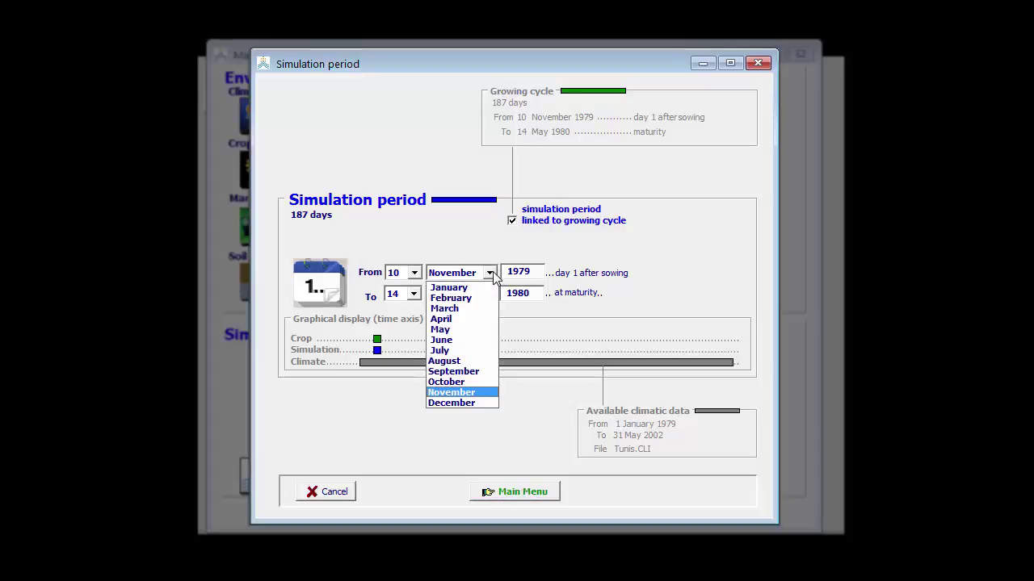
click(468, 361)
click(414, 273)
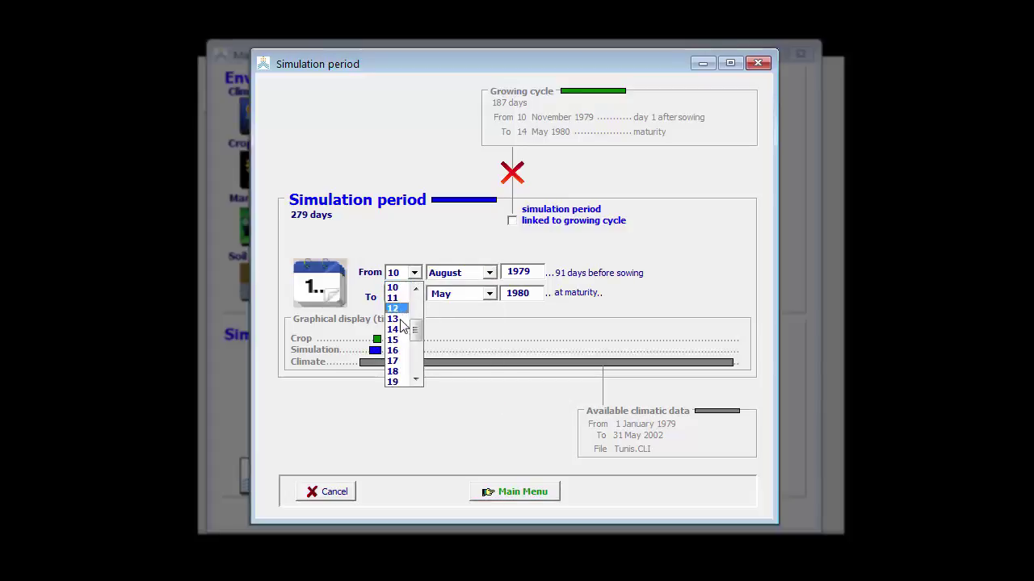
click(401, 343)
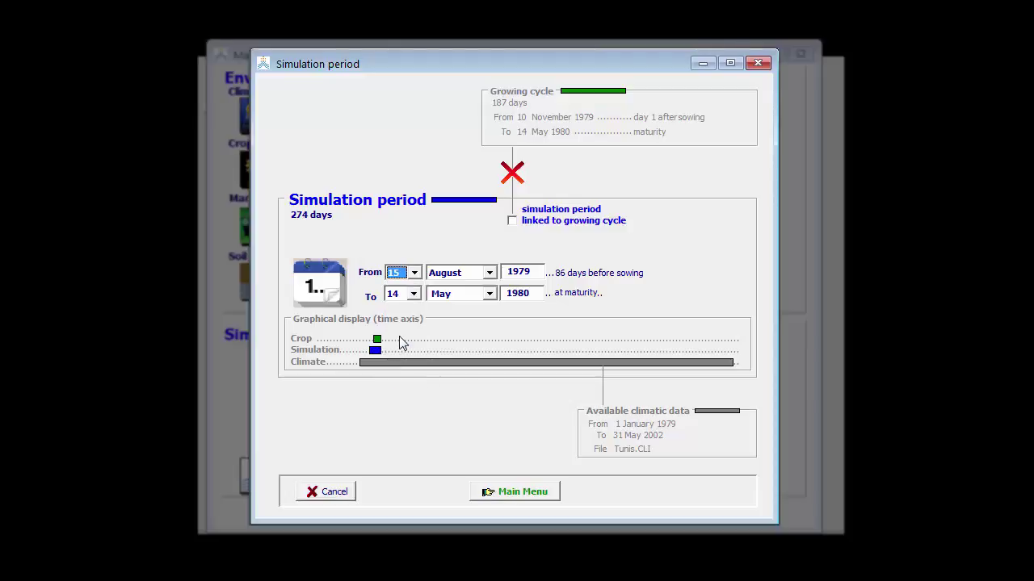
click(514, 494)
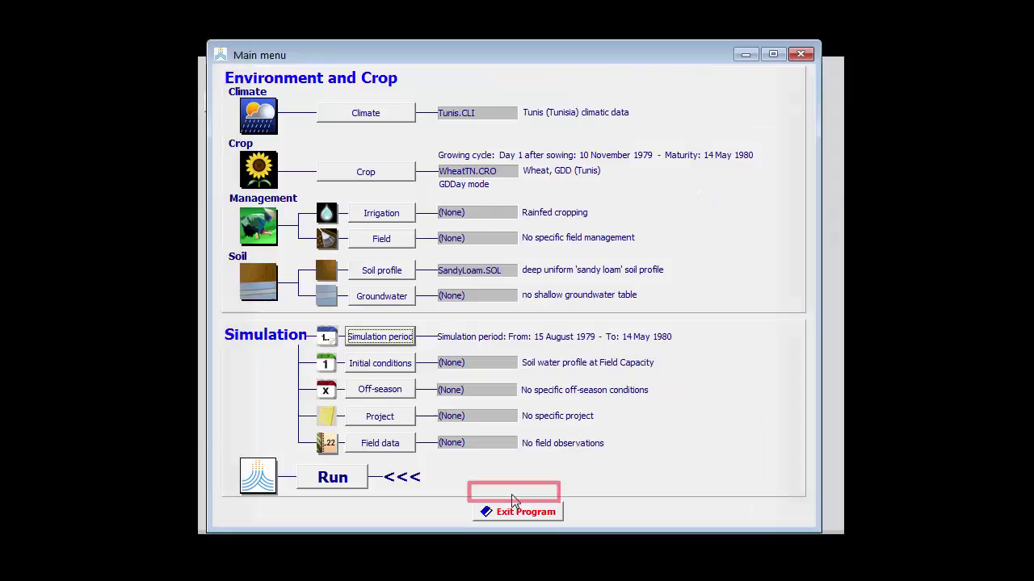
Put the whole soil profile at wilting point in the initial soil water conditions for 15 August 1979
click(406, 370)
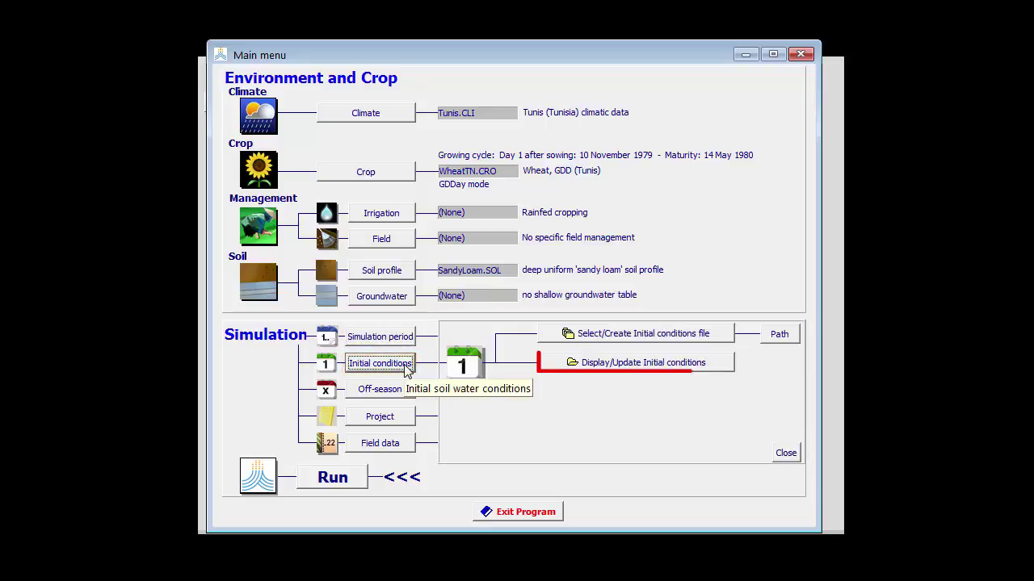
click(571, 363)
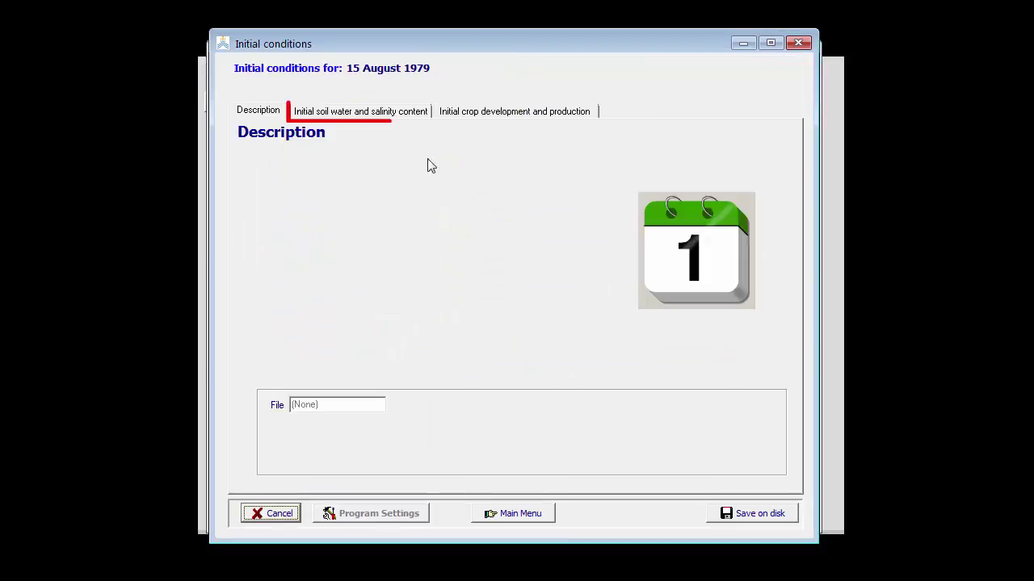
click(404, 110)
click(512, 334)
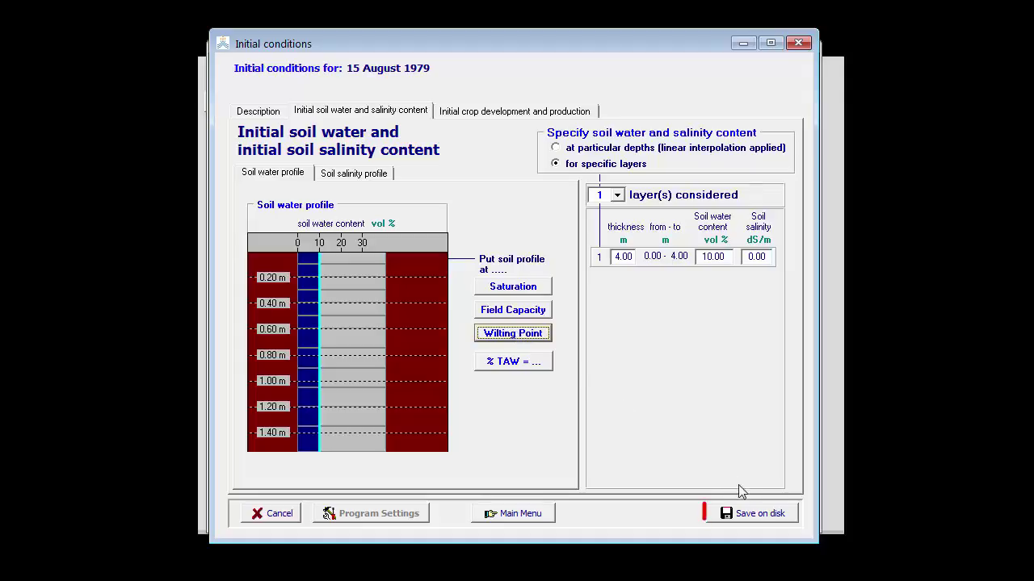
Save the initial conditions as SLPWP with the description "sandy loam at PWP"
click(759, 520)
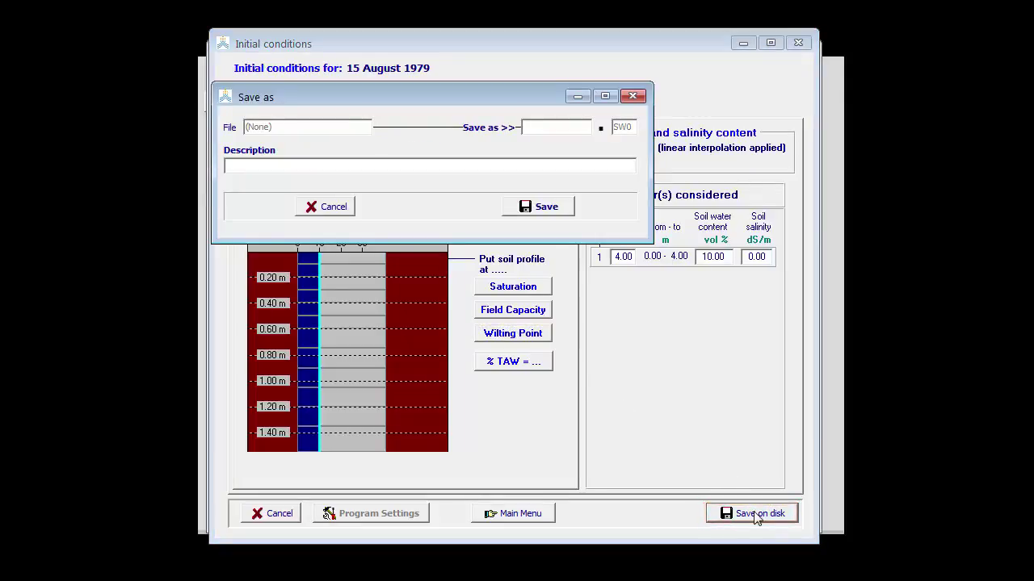
text(S)
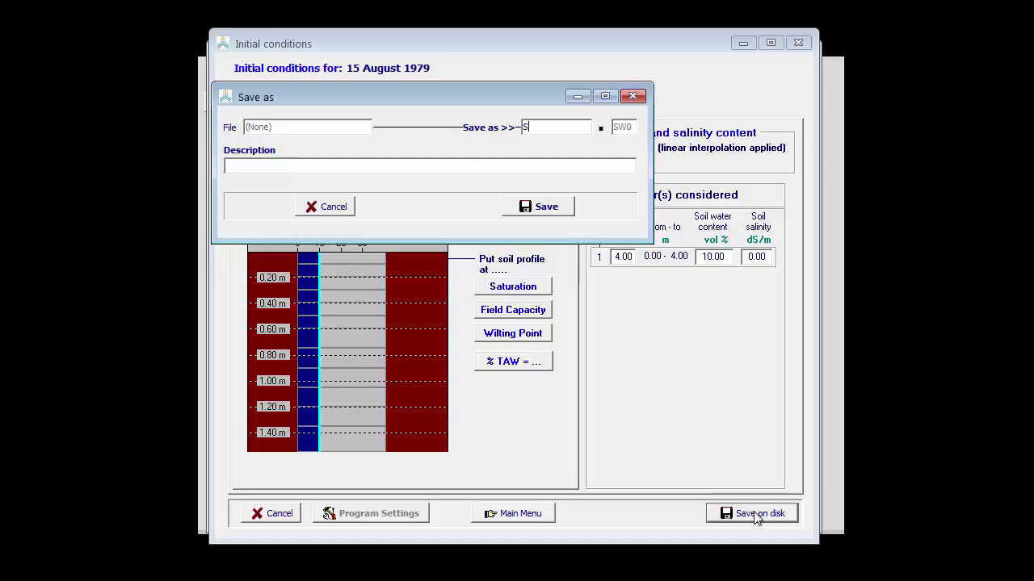
text(LPWP)
click(294, 166)
text(sandy loam at P)
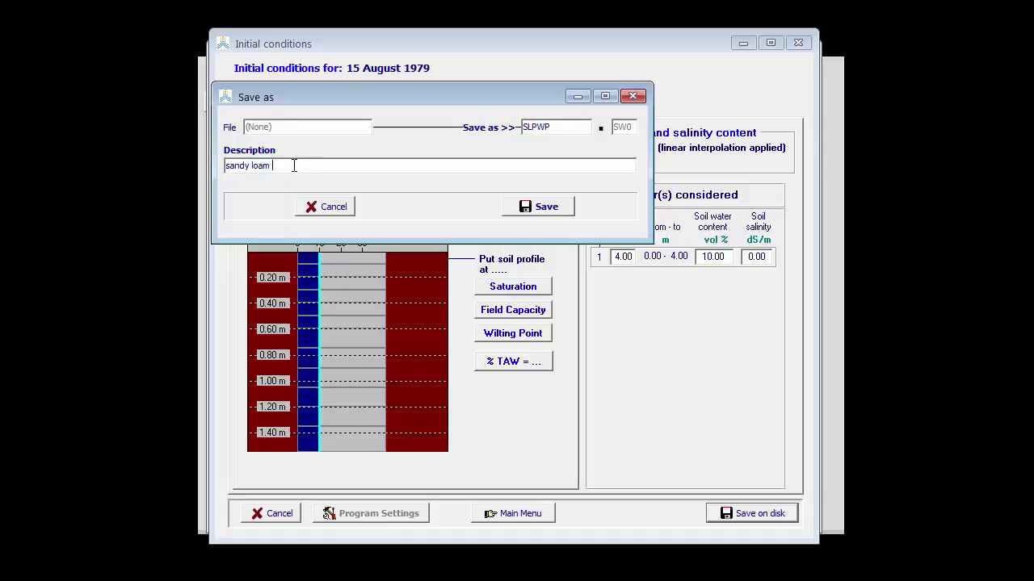
text(WP)
click(540, 211)
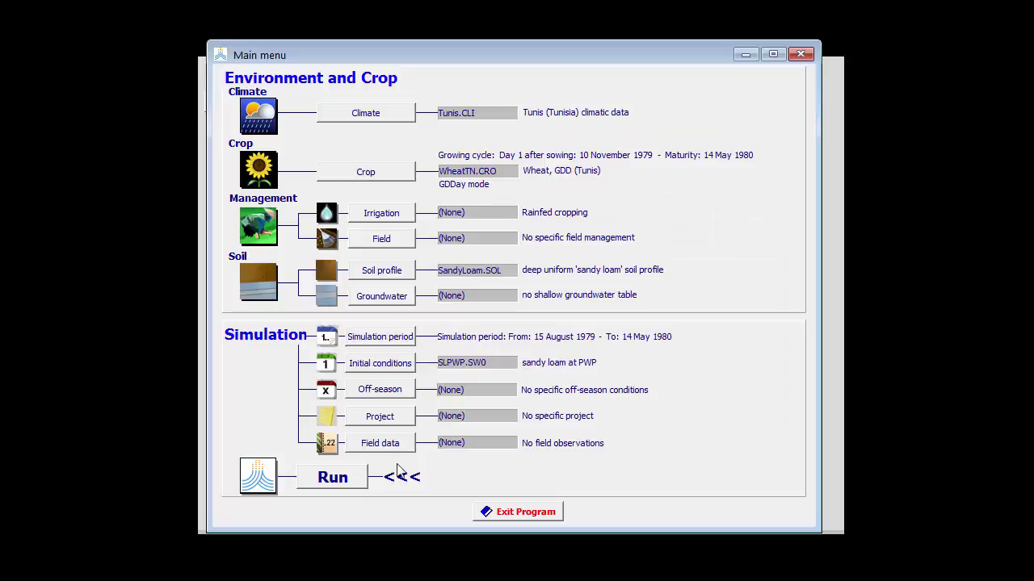
Start the simulation run with the soil water profile displayed, advancing in 1-day increments through 17 August 1979
click(352, 487)
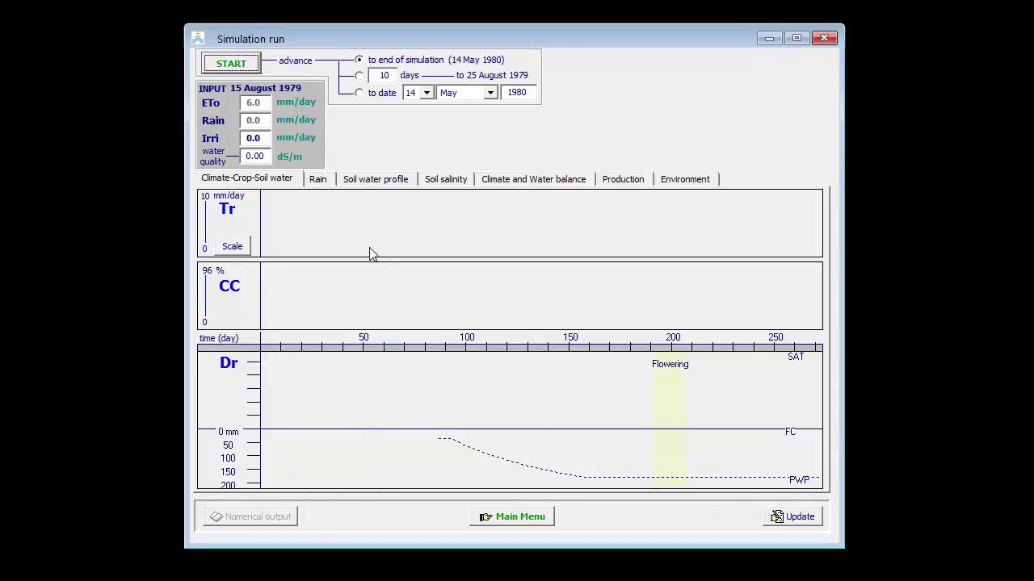
click(373, 181)
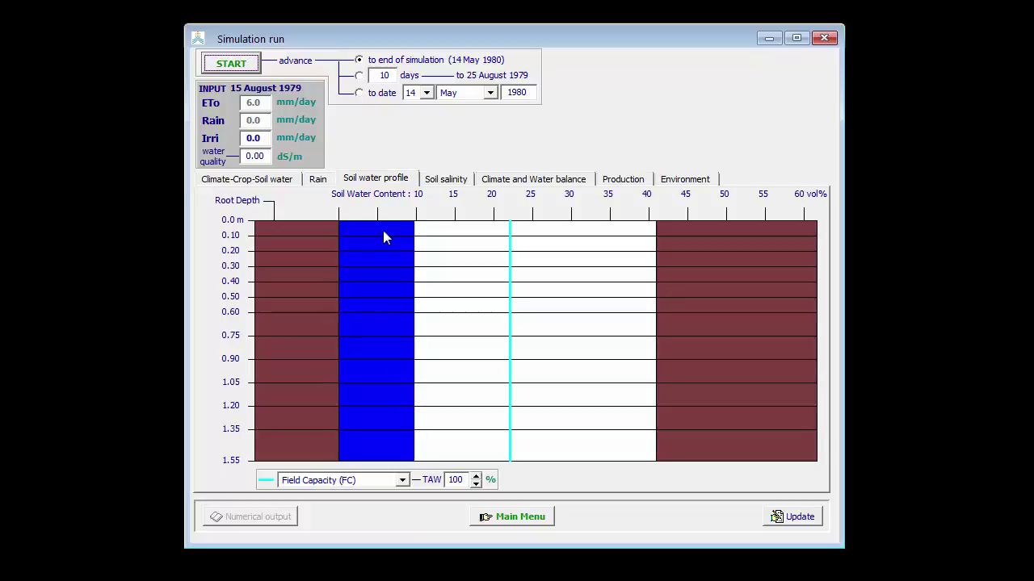
click(358, 76)
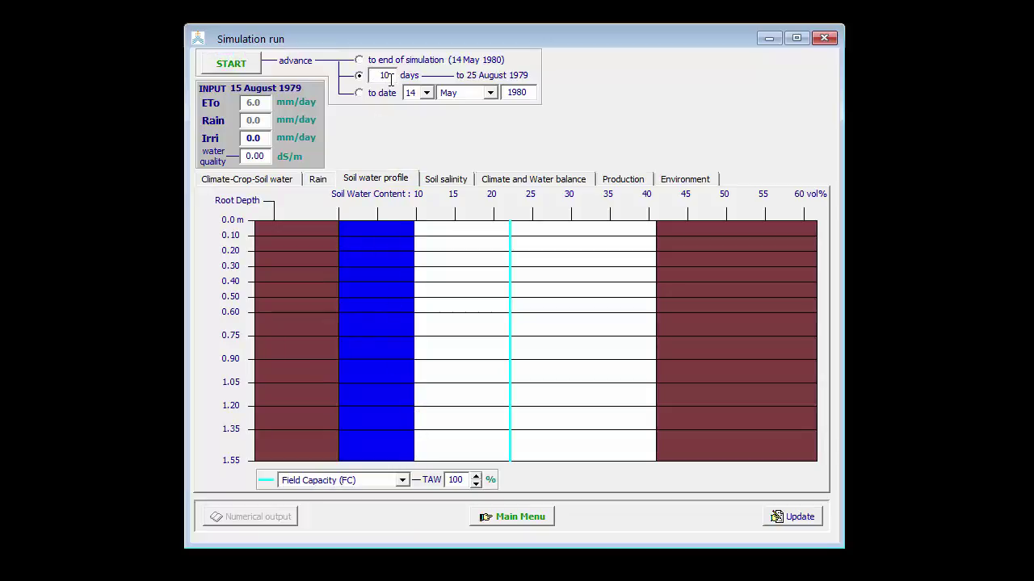
double_click(386, 75)
text(1)
click(238, 68)
click(238, 68)
click(239, 68)
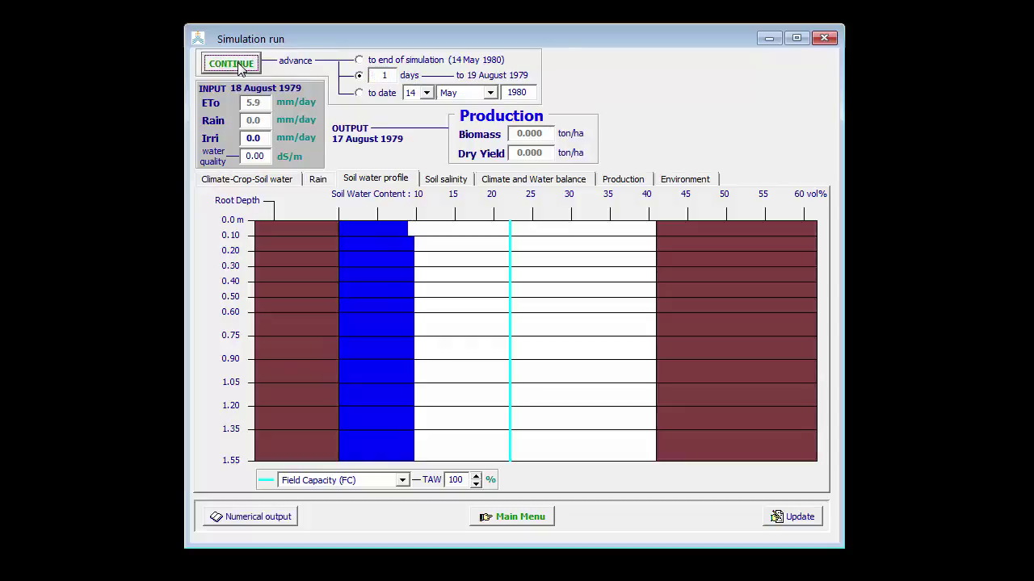
Continue the simulation day by day through 1 November 1979 while watching the soil water profile
click(239, 68)
click(238, 68)
click(239, 68)
click(238, 68)
click(238, 68)
click(238, 68)
click(239, 68)
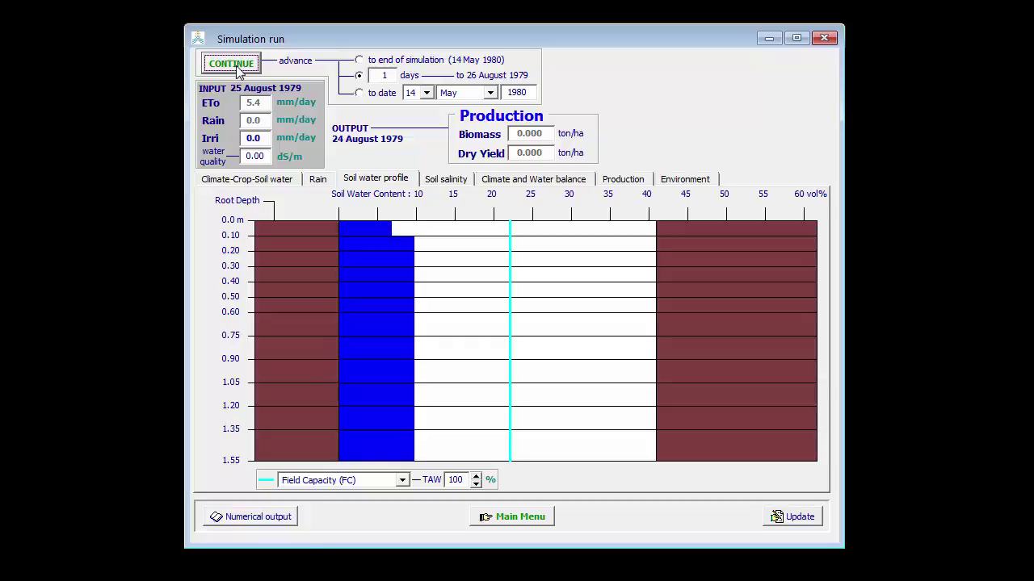
click(238, 71)
click(238, 71)
click(238, 71)
click(238, 71)
click(238, 71)
click(238, 71)
click(239, 71)
double_click(238, 71)
double_click(238, 71)
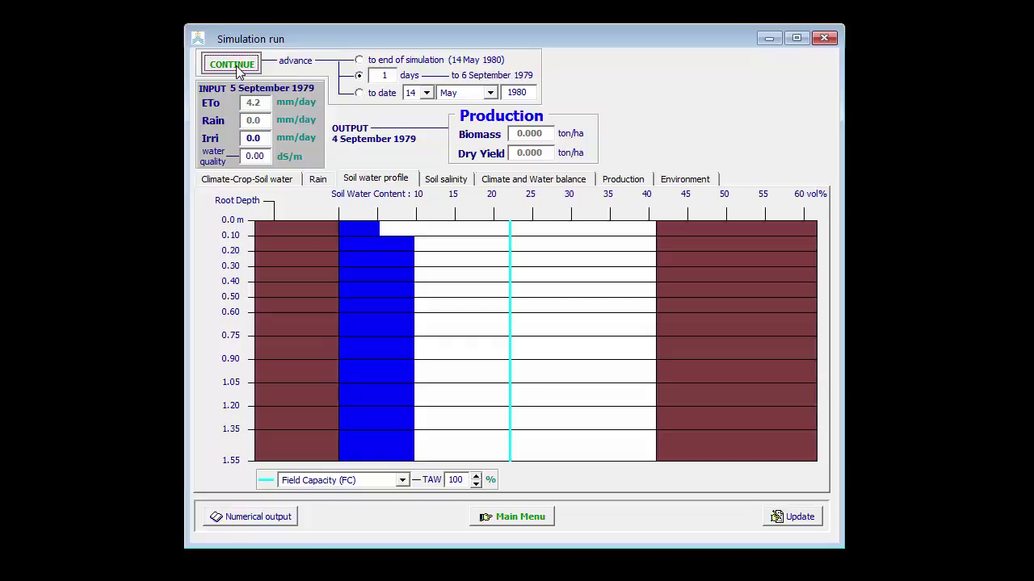
triple_click(238, 71)
double_click(238, 71)
double_click(238, 71)
double_click(238, 71)
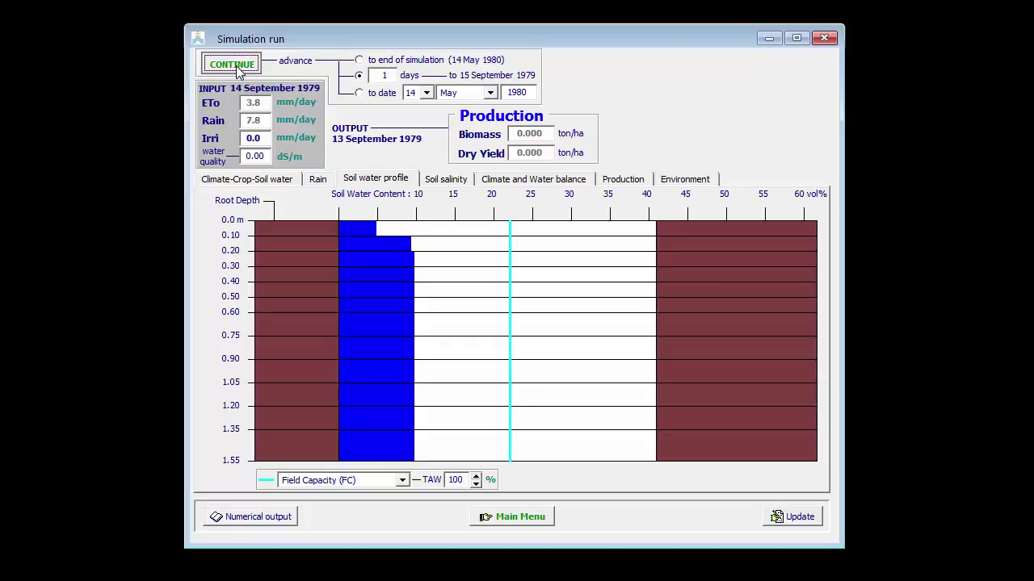
double_click(238, 71)
double_click(238, 71)
double_click(238, 71)
double_click(238, 72)
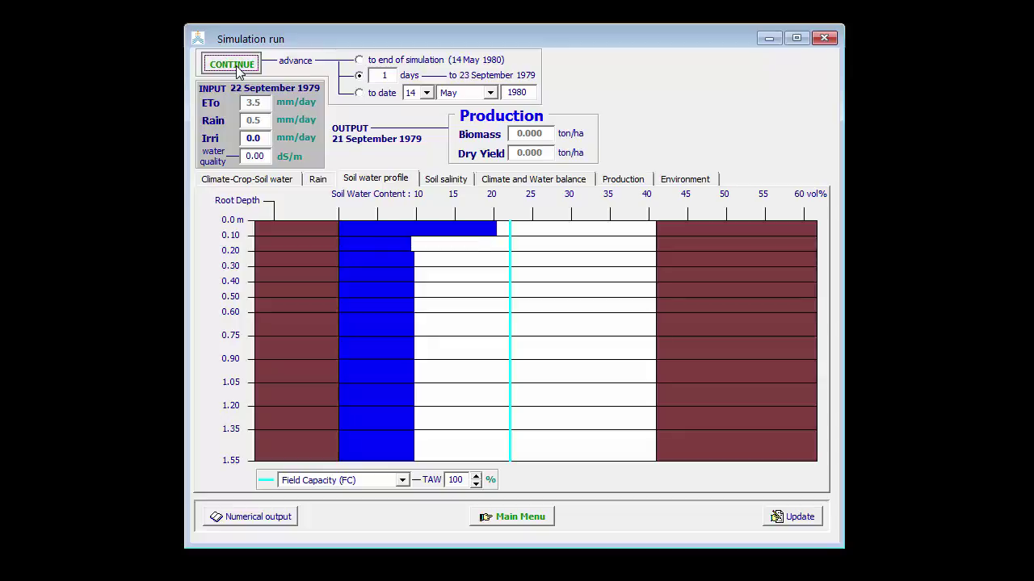
click(238, 71)
click(238, 71)
click(238, 71)
click(238, 71)
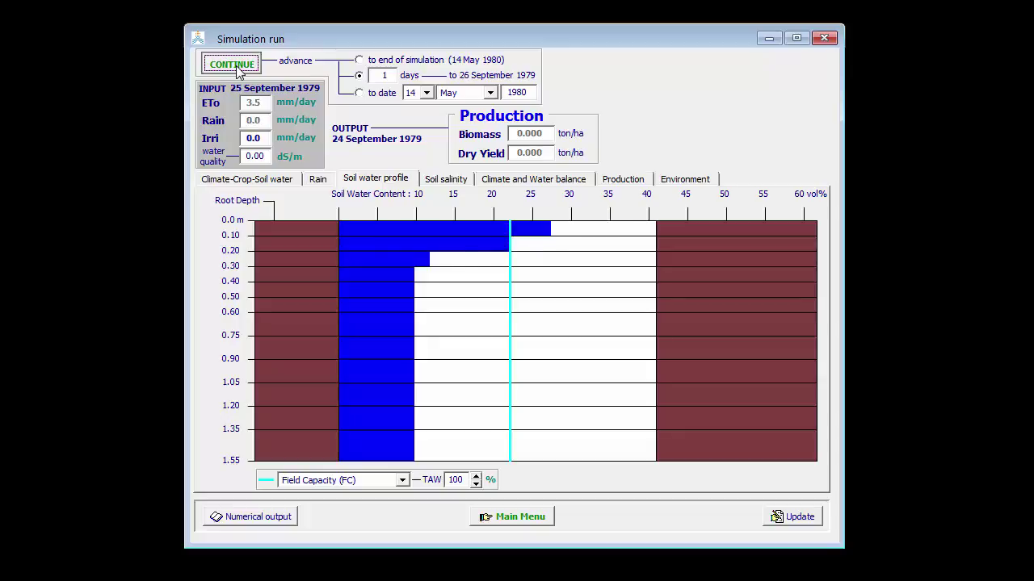
click(238, 71)
click(239, 72)
double_click(238, 71)
double_click(239, 71)
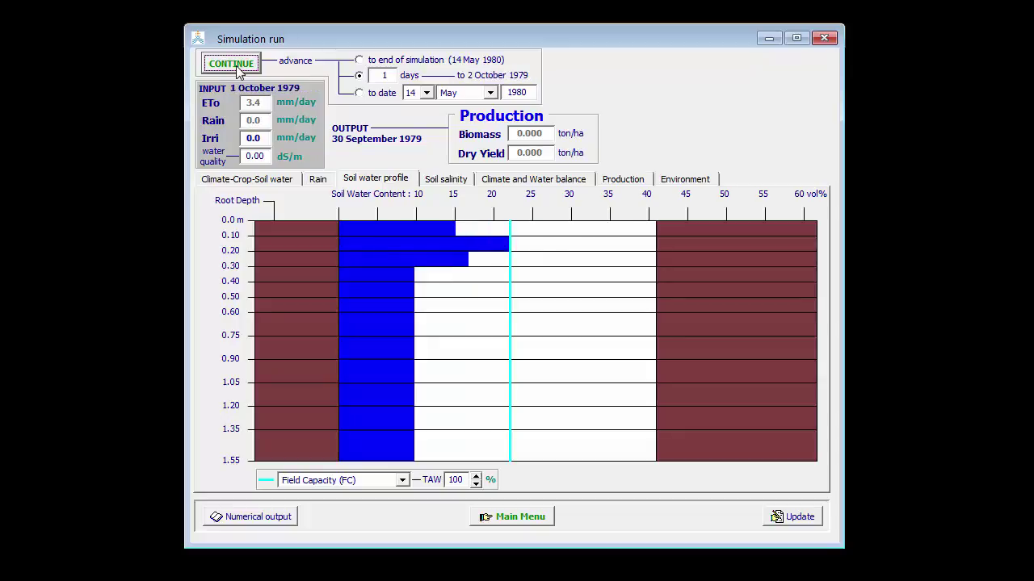
click(238, 71)
double_click(238, 71)
double_click(237, 68)
click(236, 68)
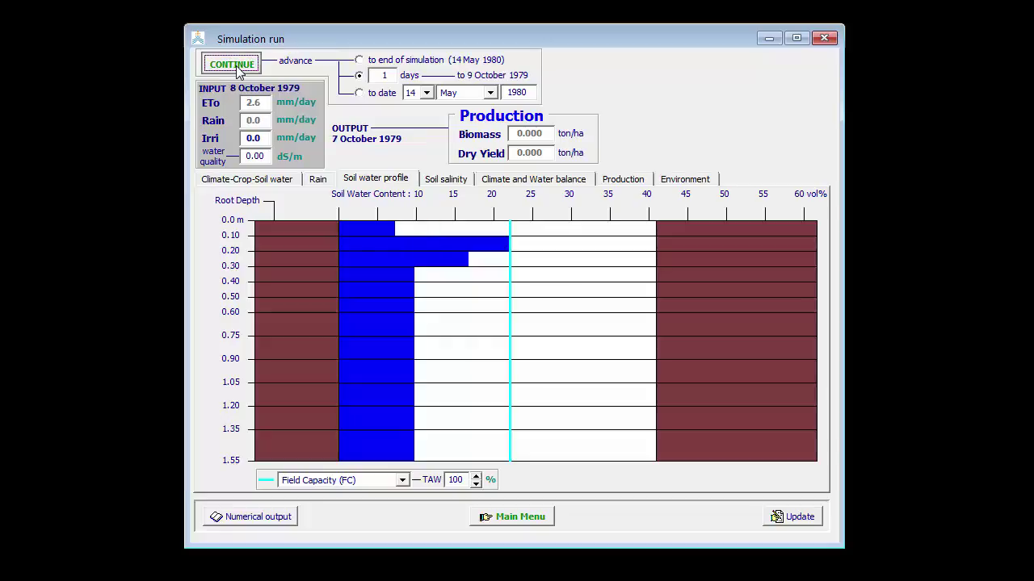
double_click(236, 69)
click(237, 69)
double_click(236, 66)
click(236, 66)
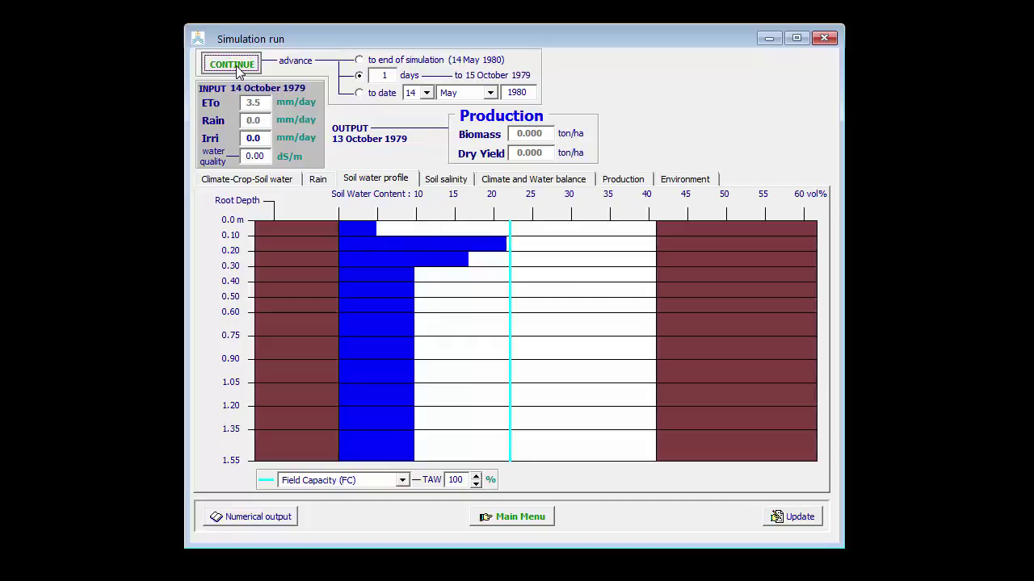
click(236, 65)
click(235, 65)
double_click(236, 66)
click(235, 65)
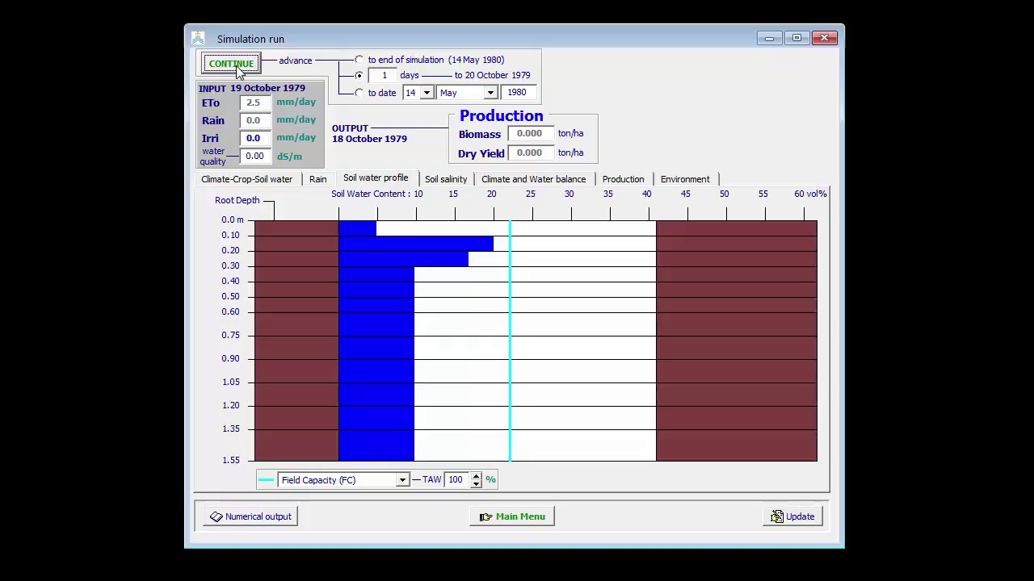
double_click(236, 65)
double_click(236, 65)
double_click(236, 66)
click(235, 65)
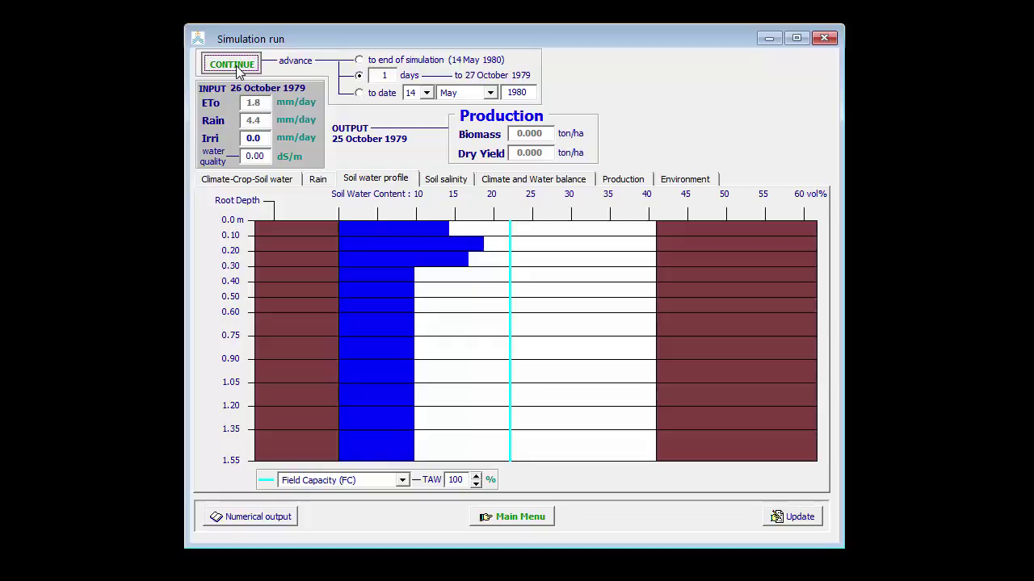
double_click(236, 65)
double_click(236, 65)
click(236, 66)
double_click(236, 66)
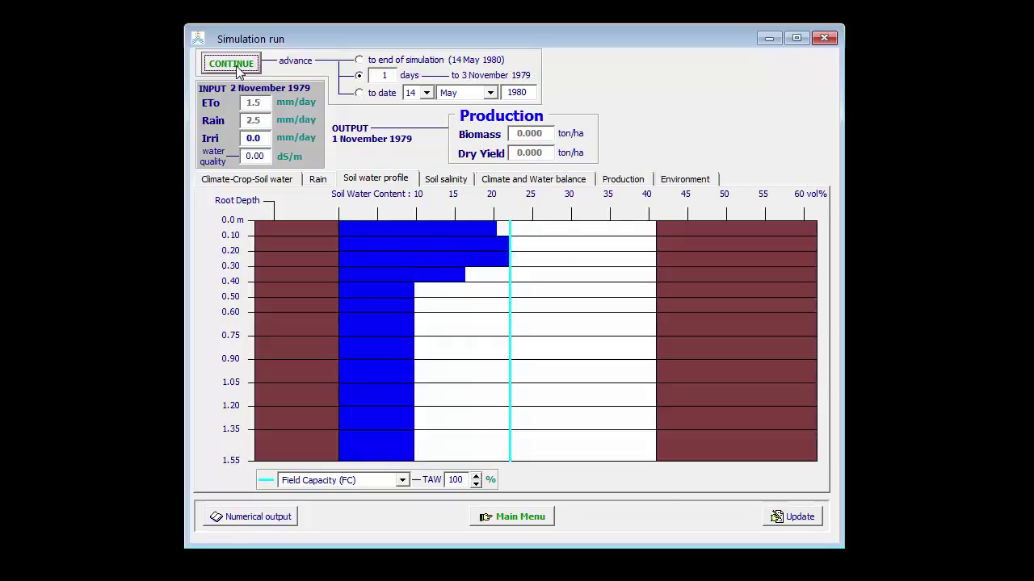
Continue the simulation in 1-day increments through the sowing date, 10 November 1979, with the soil water profile displayed
click(236, 66)
double_click(236, 66)
click(236, 65)
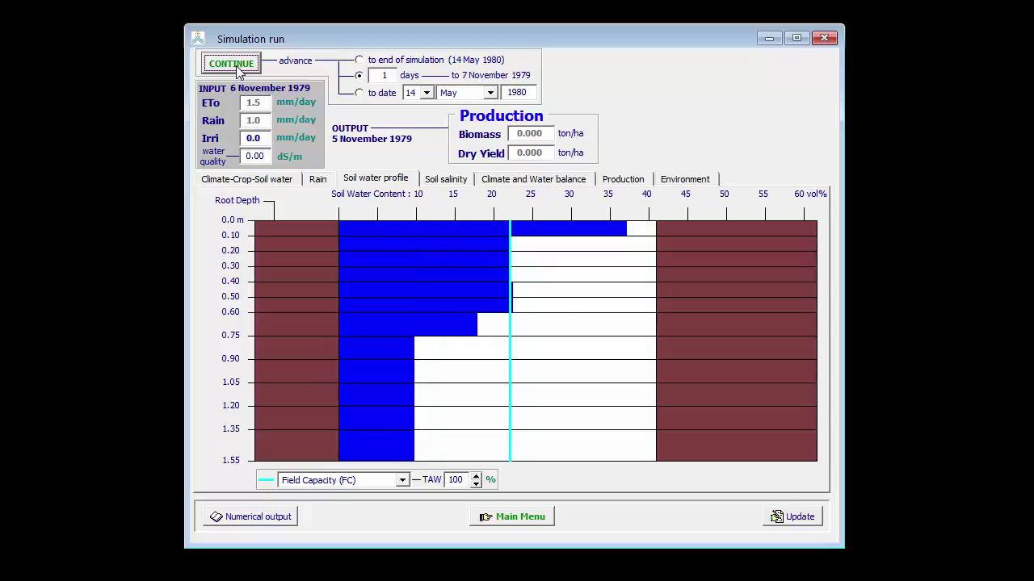
click(236, 66)
click(236, 65)
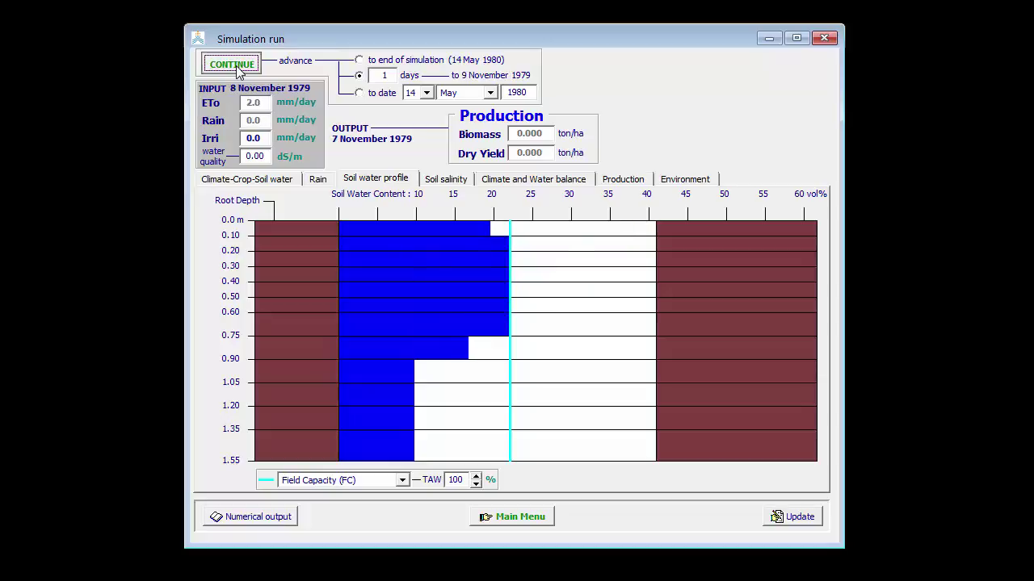
click(235, 66)
click(236, 66)
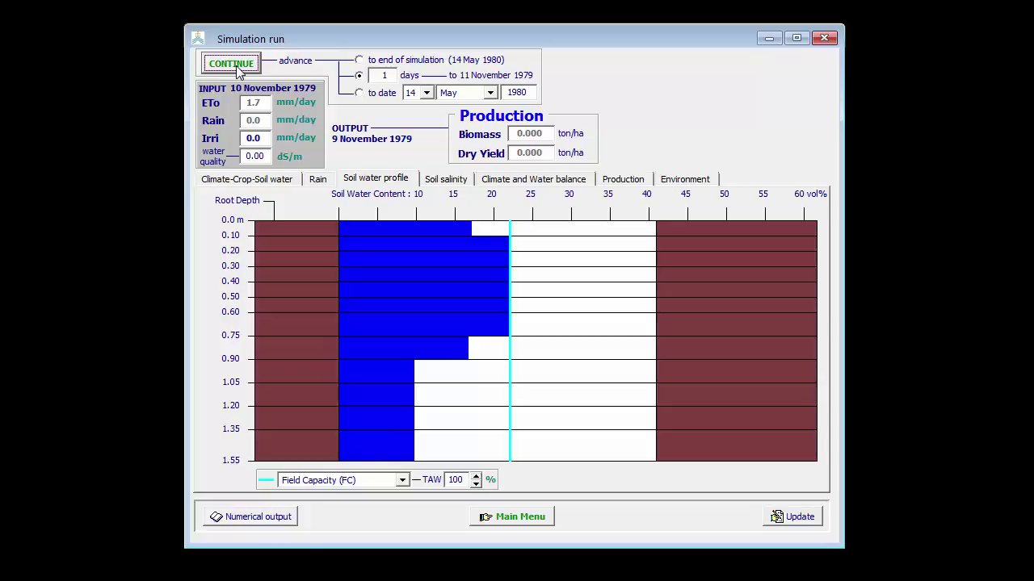
click(237, 68)
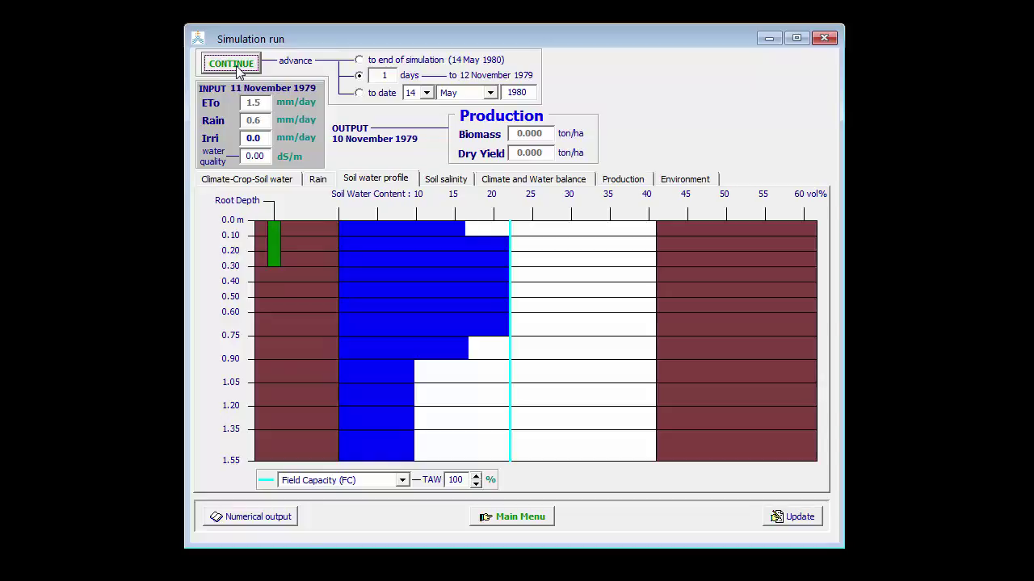
Advance the simulation day by day through 18 November 1979 to follow root deepening and the soil water profile
click(231, 64)
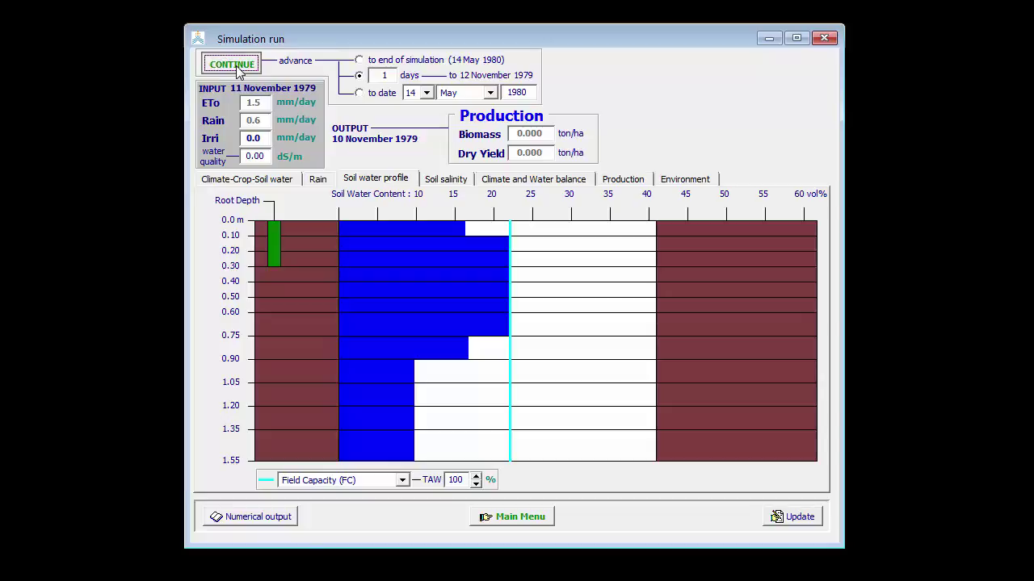
click(231, 64)
click(231, 64)
click(231, 64)
click(231, 64)
click(231, 64)
click(231, 63)
click(237, 70)
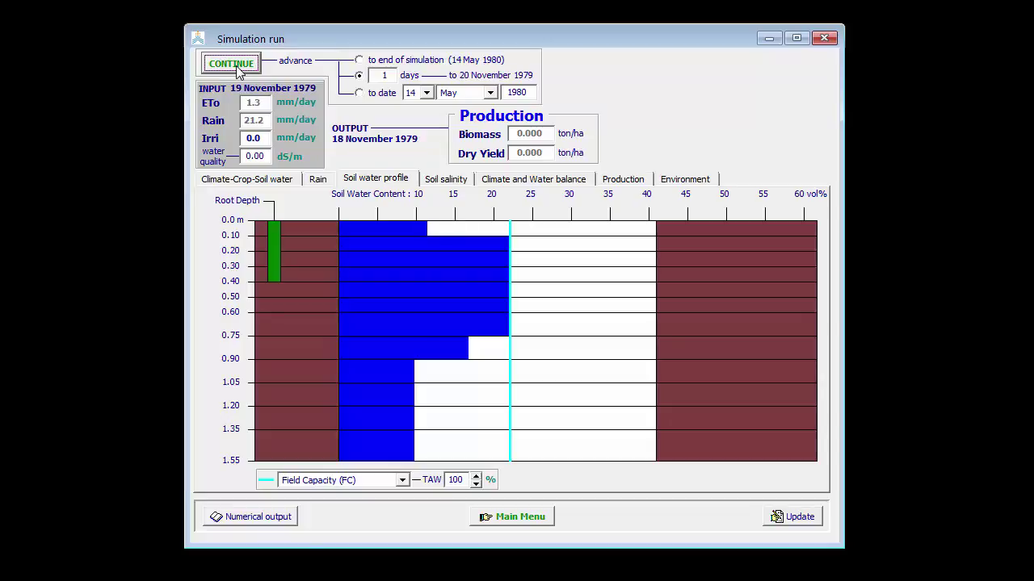
Display the climate, crop and soil water graphs and run the simulation to the date 14 May 1980
click(250, 183)
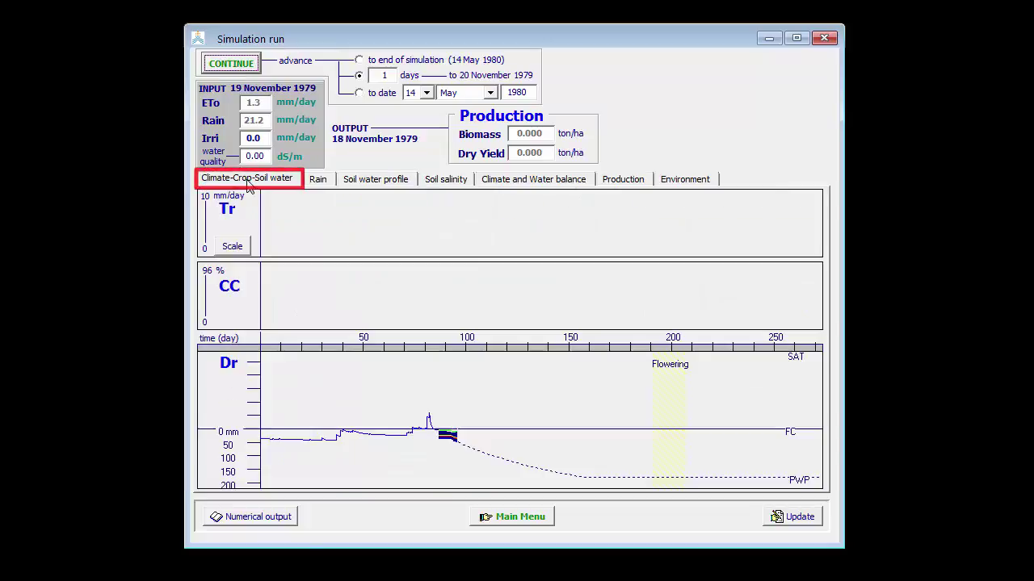
click(363, 95)
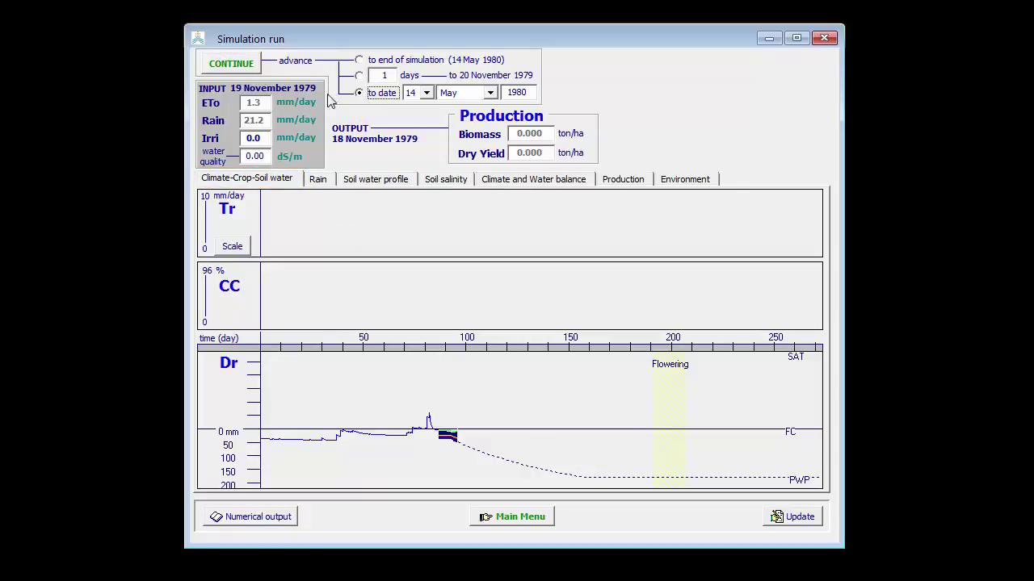
click(233, 65)
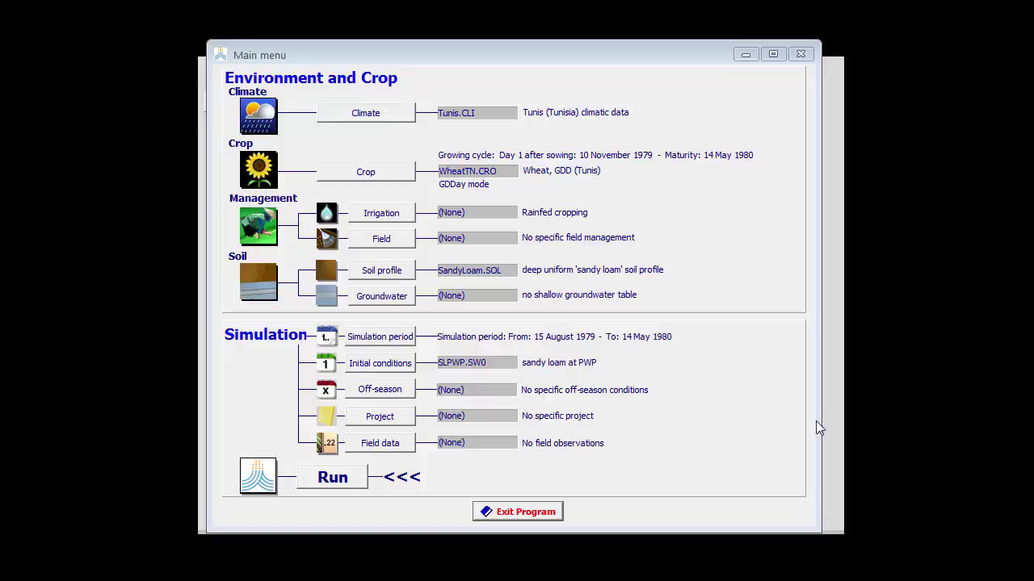
Set the initial conditions' program settings to keep soil water and salinity values from the previous run when starting a new simulation
click(387, 372)
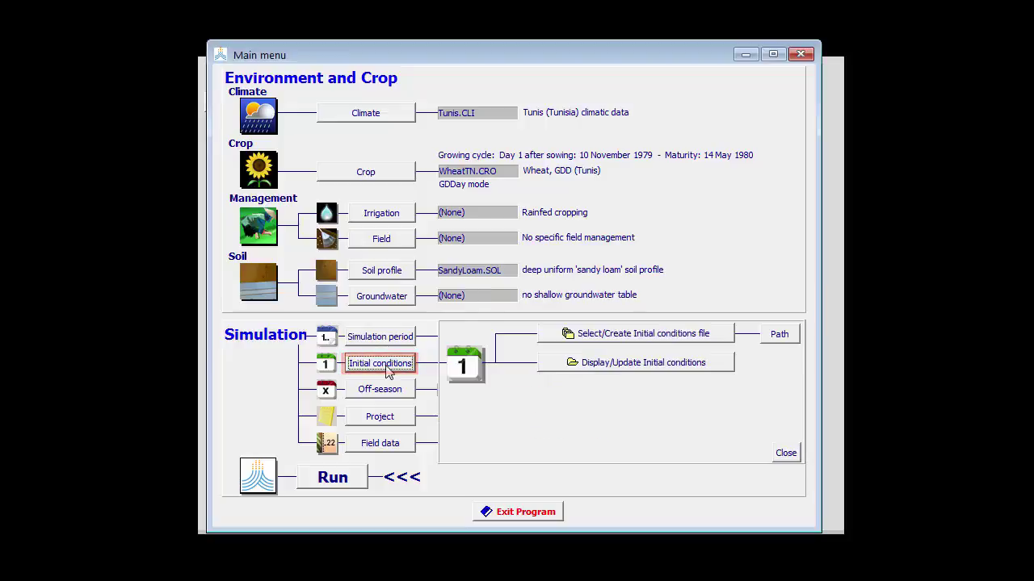
click(564, 369)
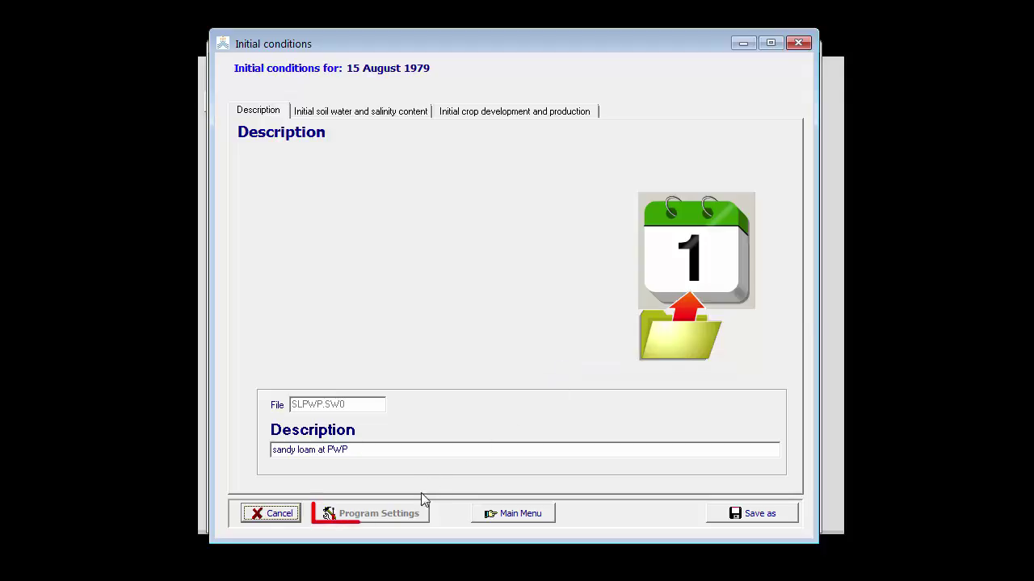
click(408, 514)
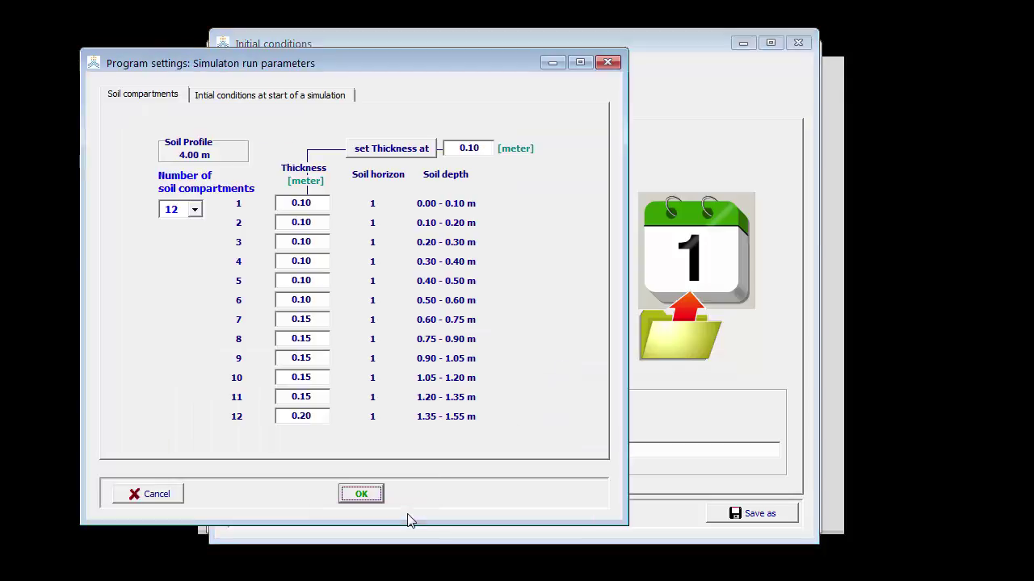
click(270, 97)
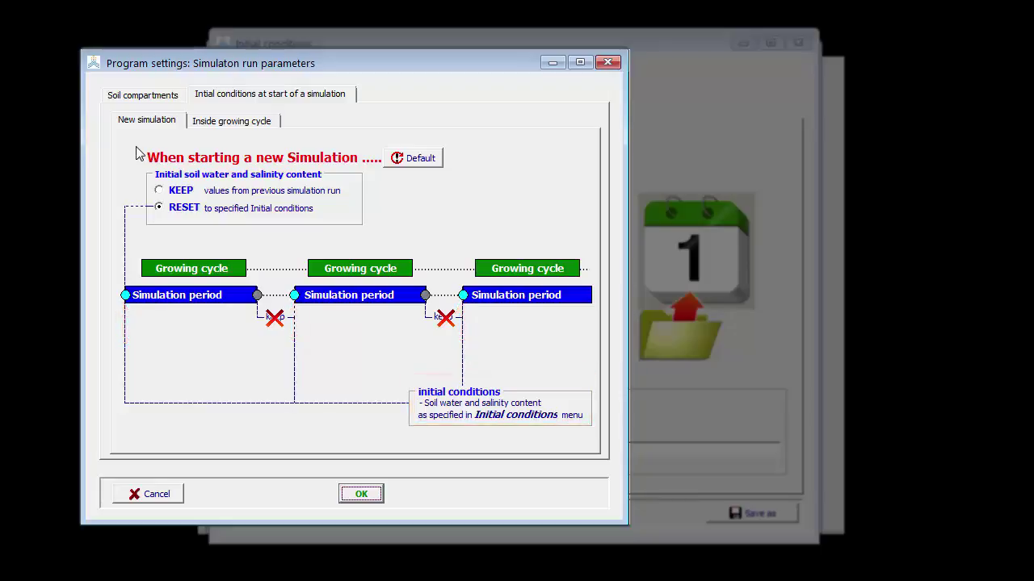
click(159, 192)
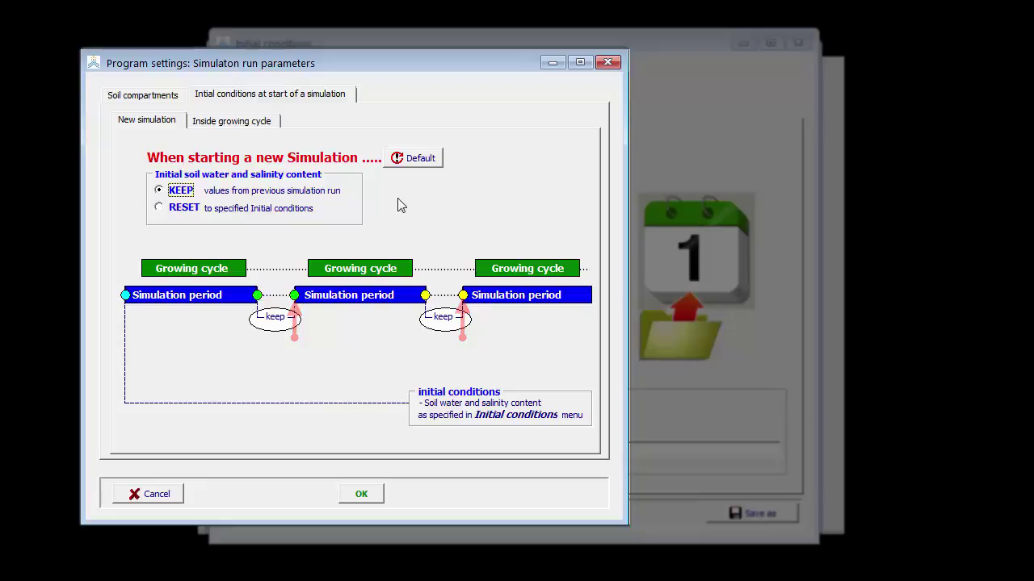
click(361, 494)
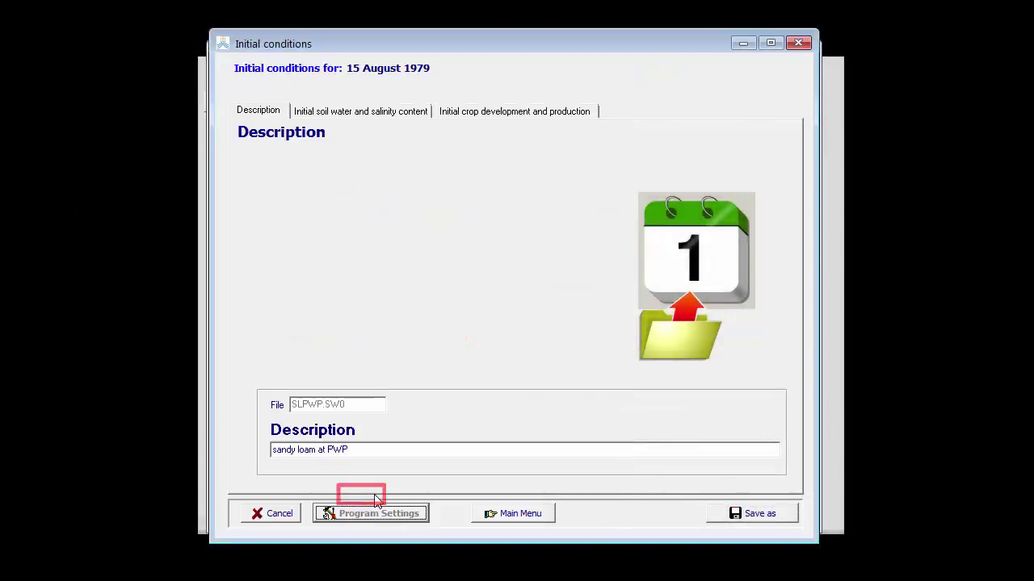
click(517, 518)
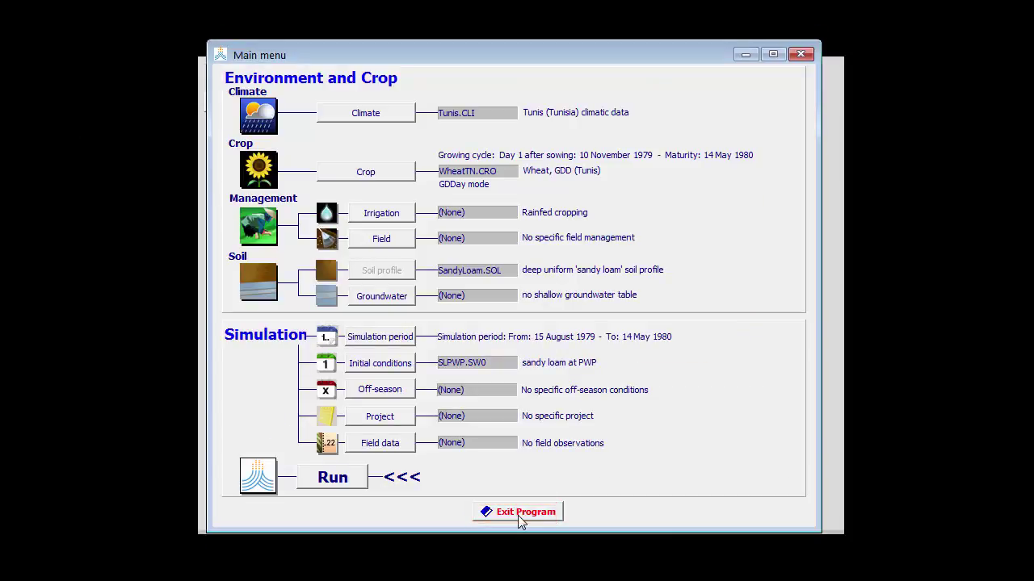